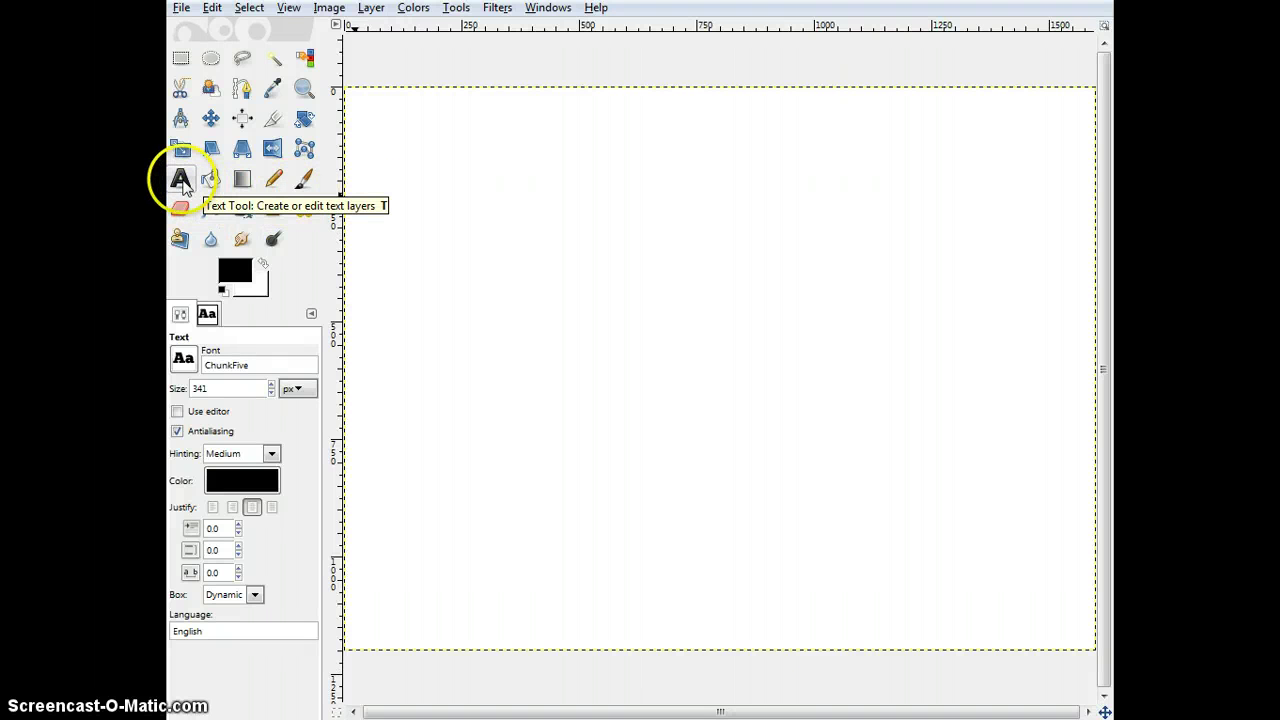
# - Type 'Hey' as a 341 px black ChunkFive text layer near the canvas's upper left
pyautogui.click(397, 252)
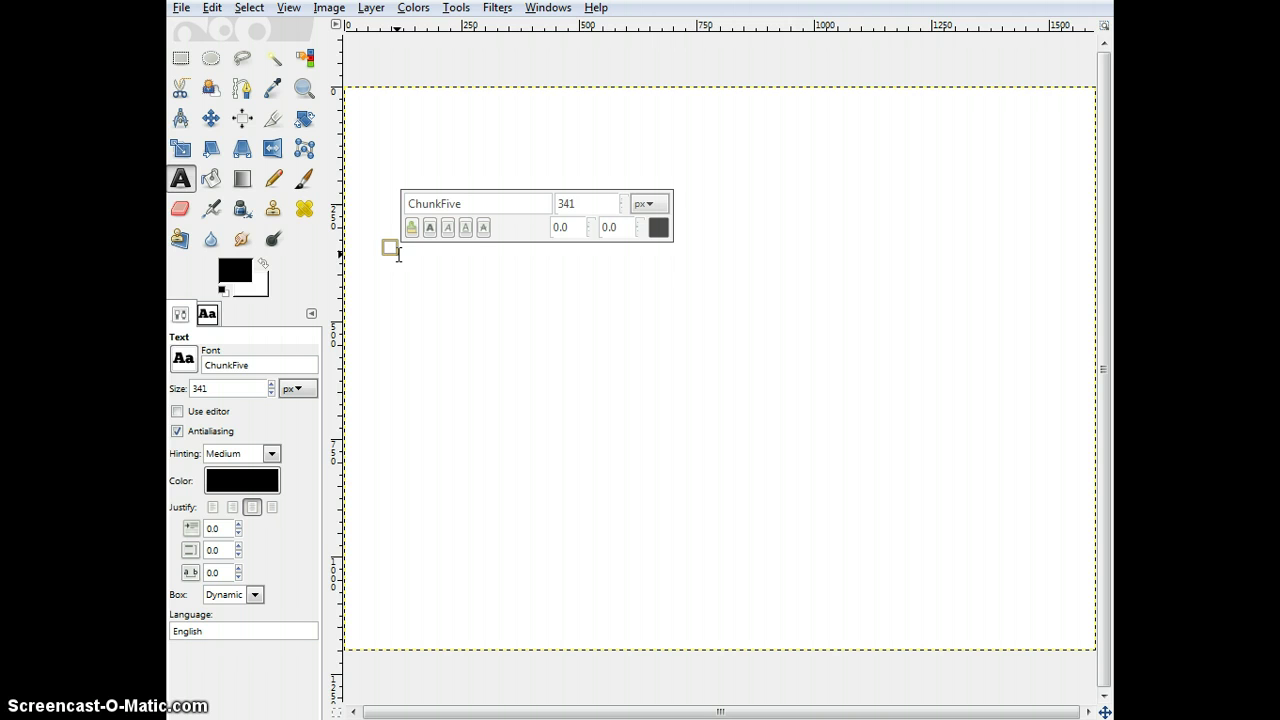
pyautogui.write('Hey')
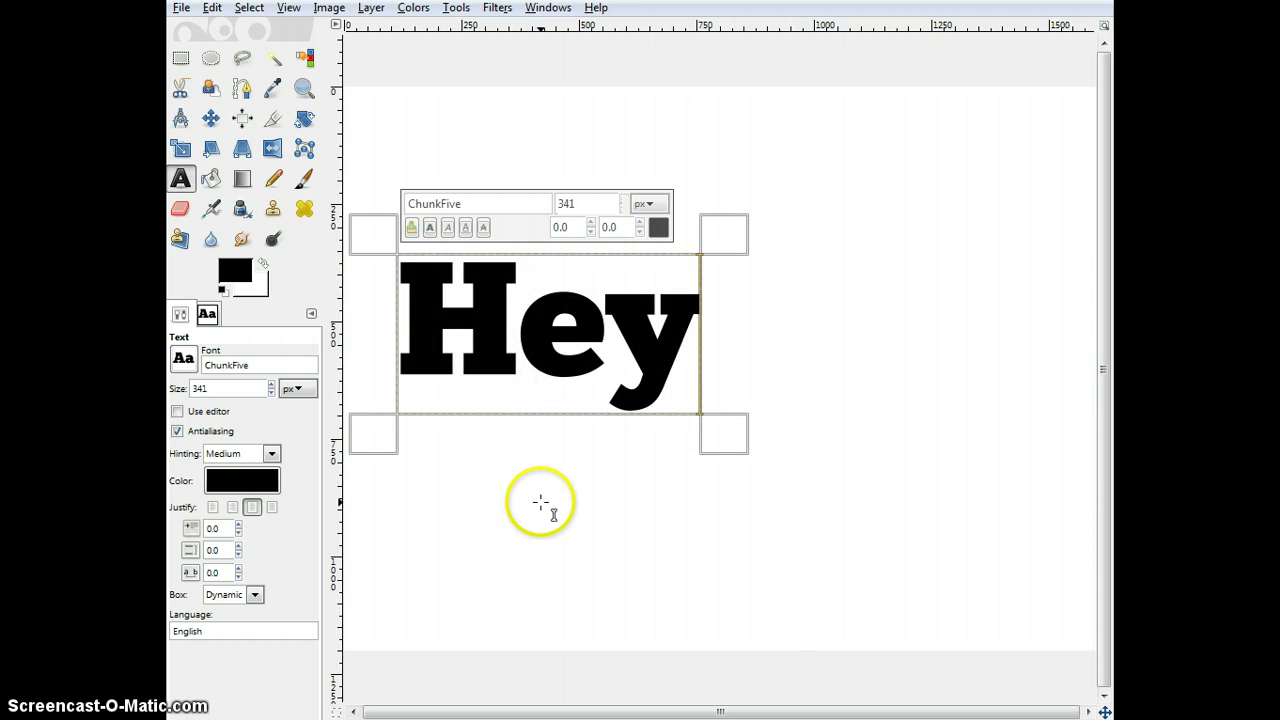
# - Zoom in and draw an 11×48 px rectangle selection across the H–e gap
pyautogui.click(180, 58)
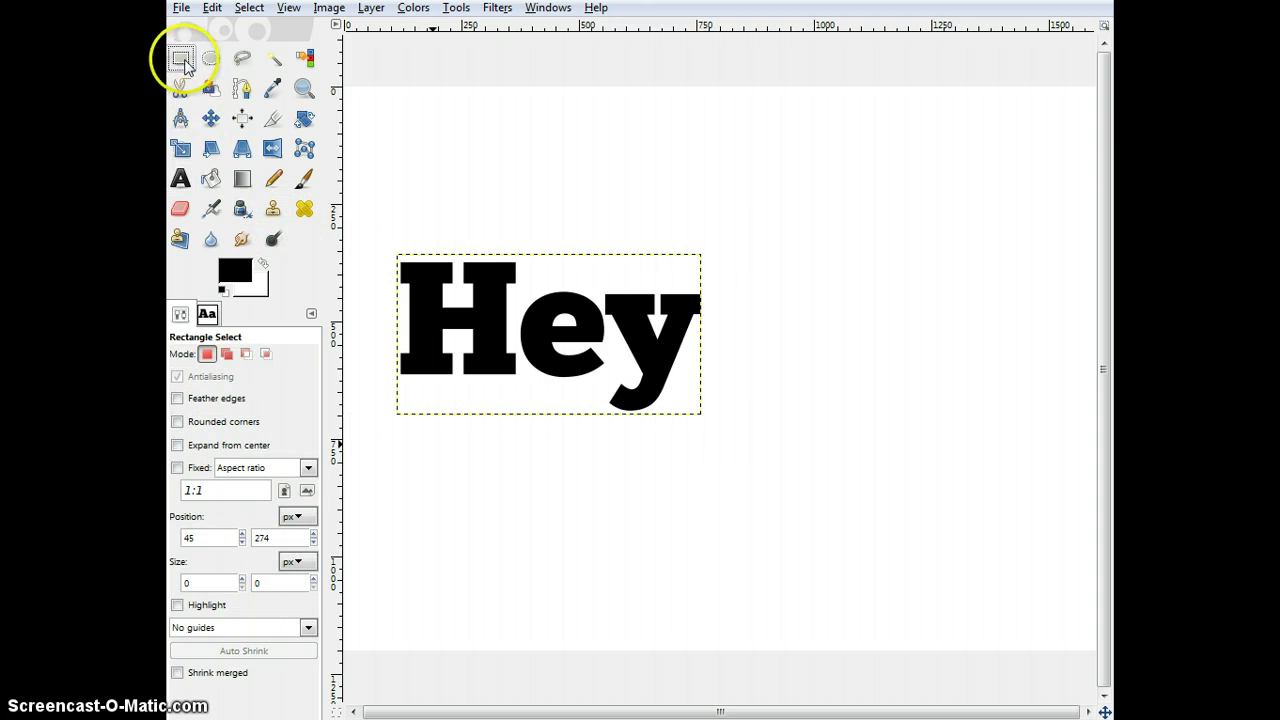
pyautogui.click(450, 168)
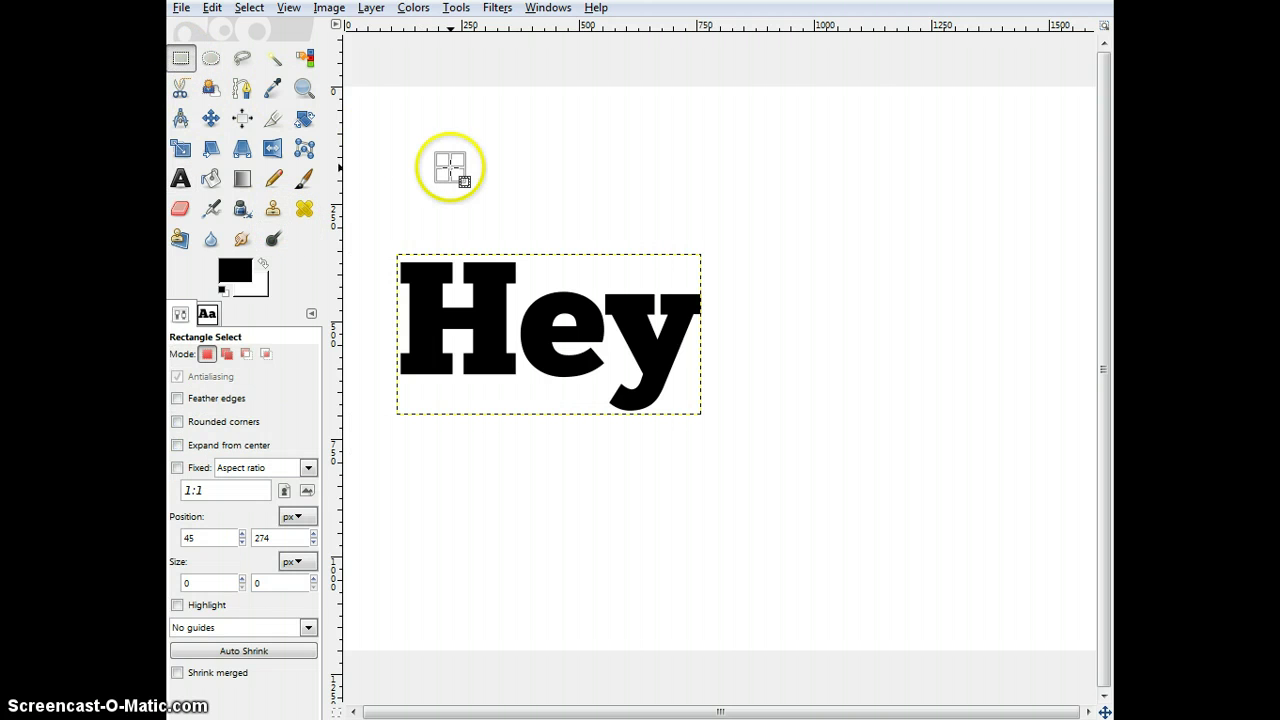
pyautogui.click(512, 320)
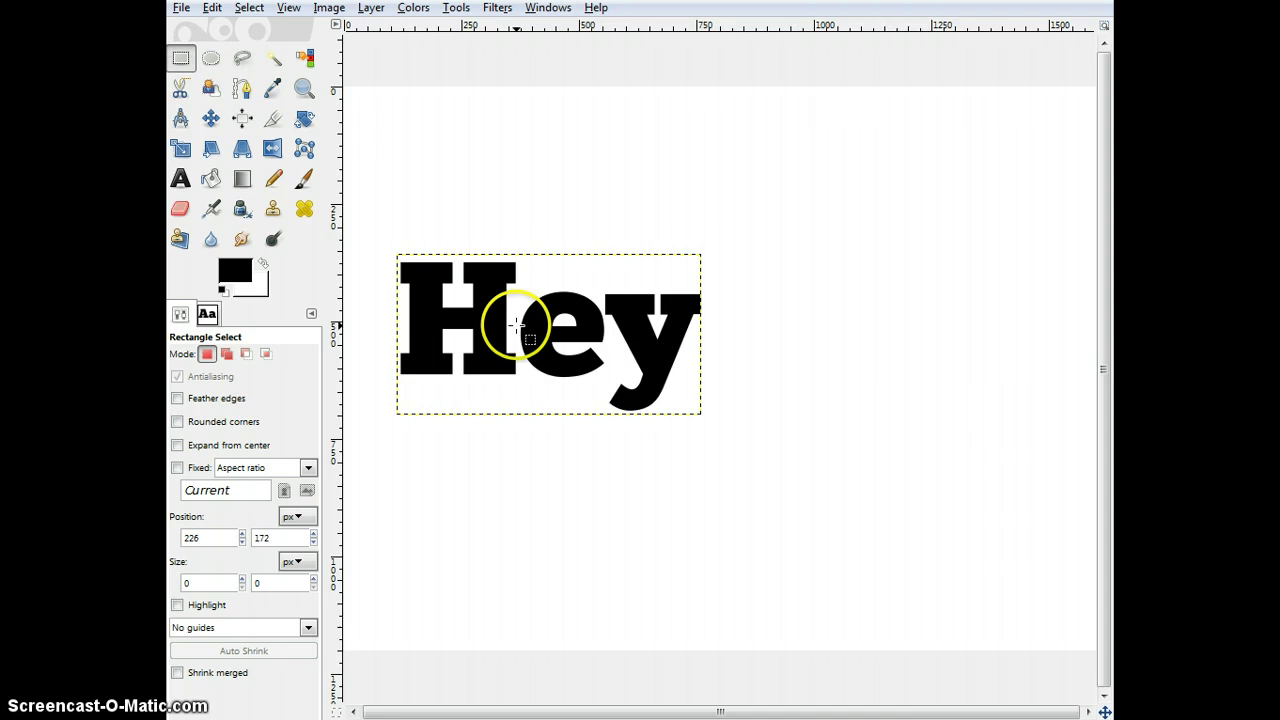
pyautogui.scroll(1, 515, 325)
pyautogui.scroll(1, 515, 325)
pyautogui.scroll(2, 515, 325)
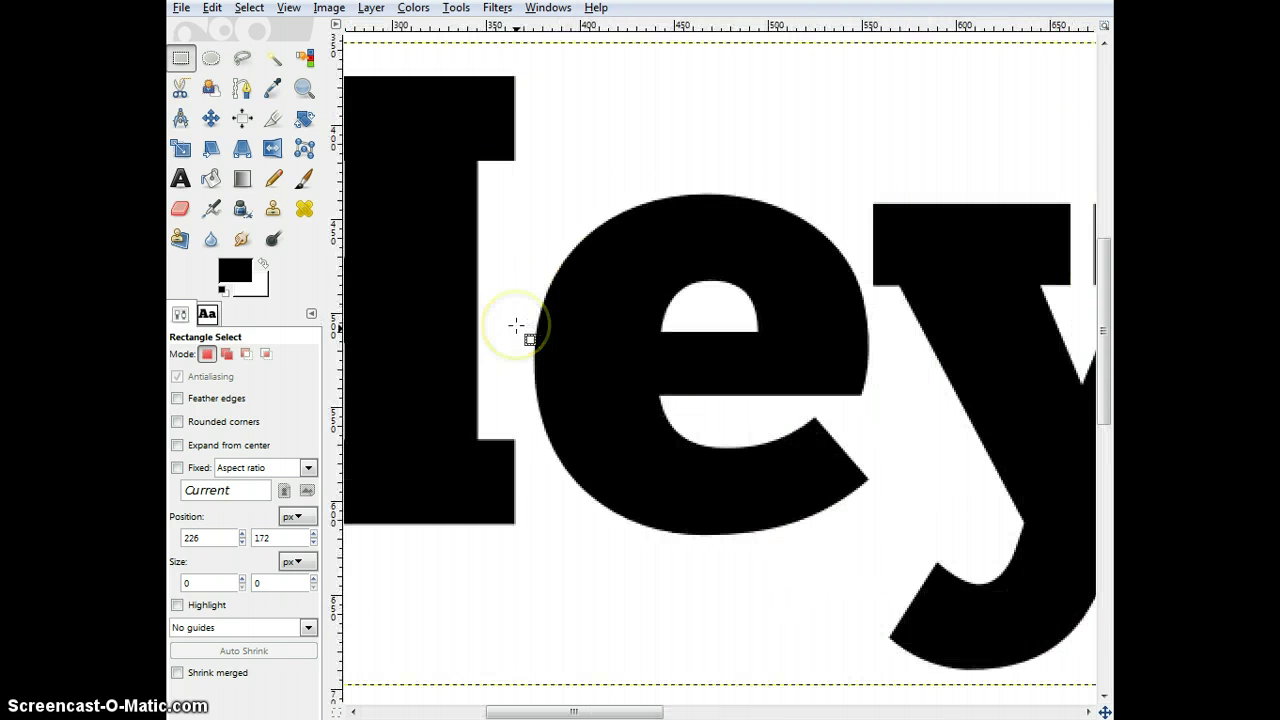
pyautogui.scroll(1, 515, 325)
pyautogui.scroll(1, 515, 325)
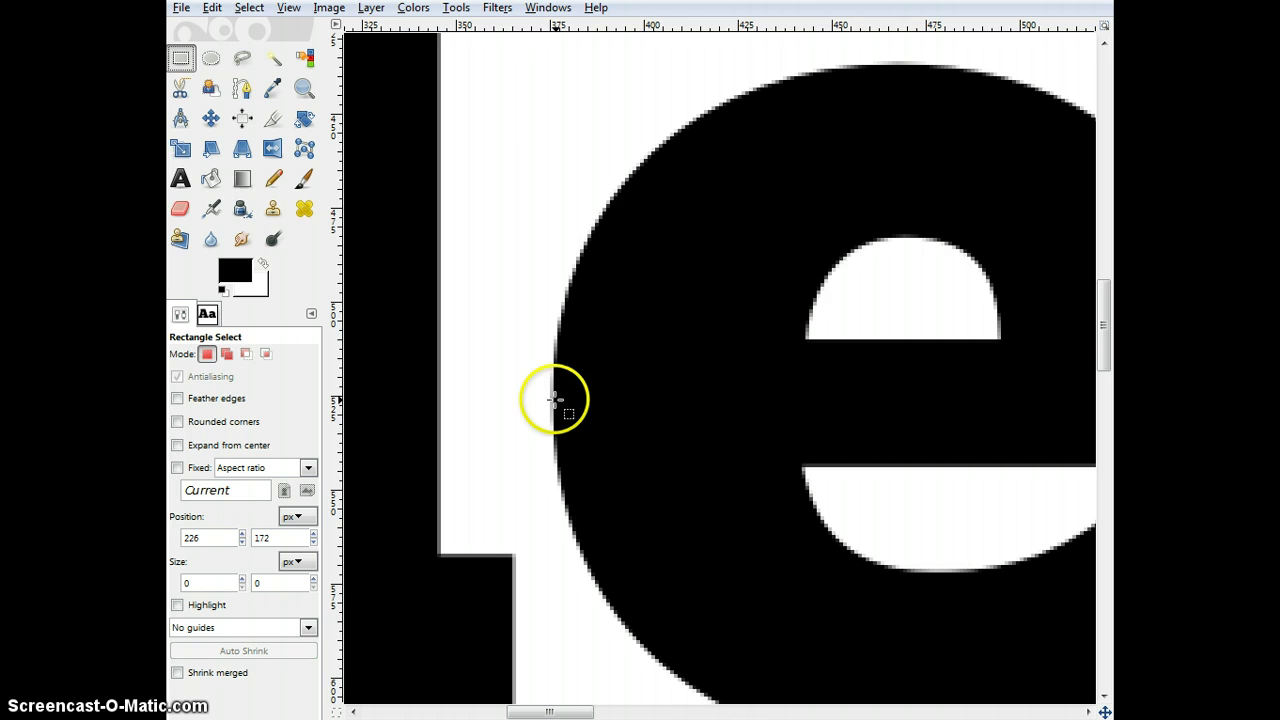
pyautogui.moveTo(552, 400); pyautogui.dragTo(511, 578)
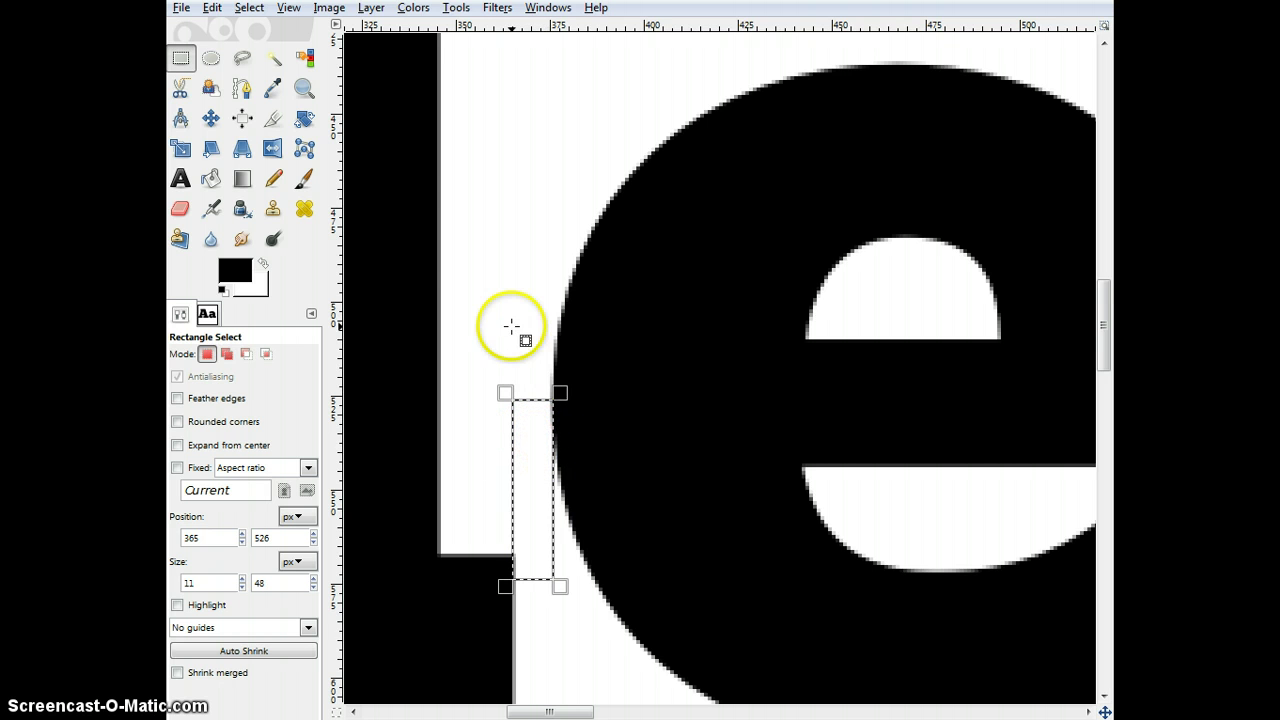
# - Fuzzy-select the black e, undoing an accidental delete of it
pyautogui.click(273, 64)
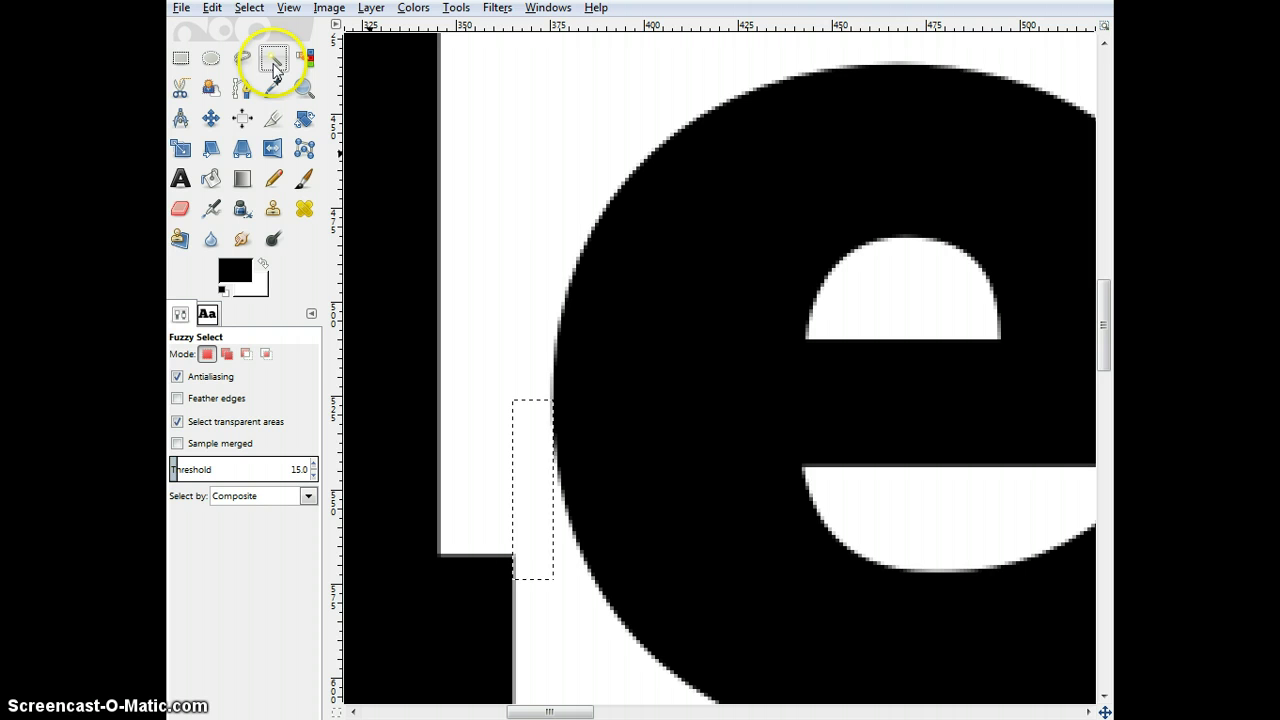
pyautogui.click(666, 333)
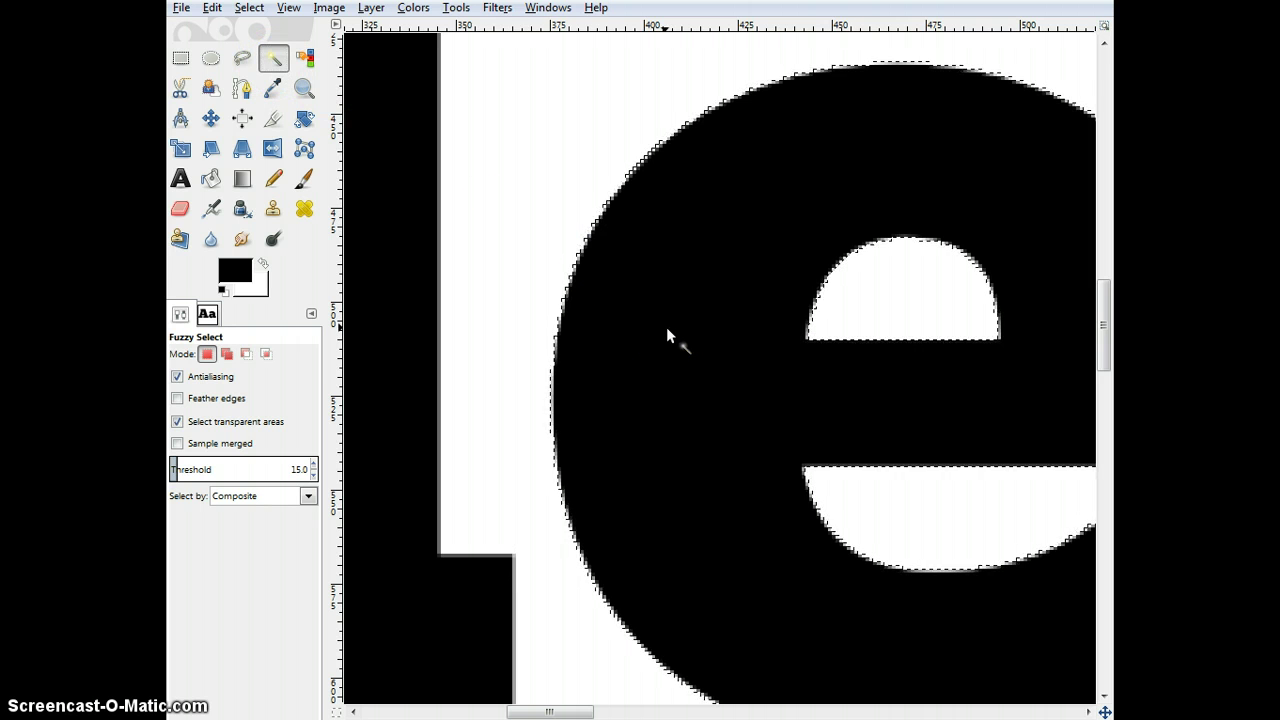
pyautogui.press('ctrl')
pyautogui.press('ctrl')
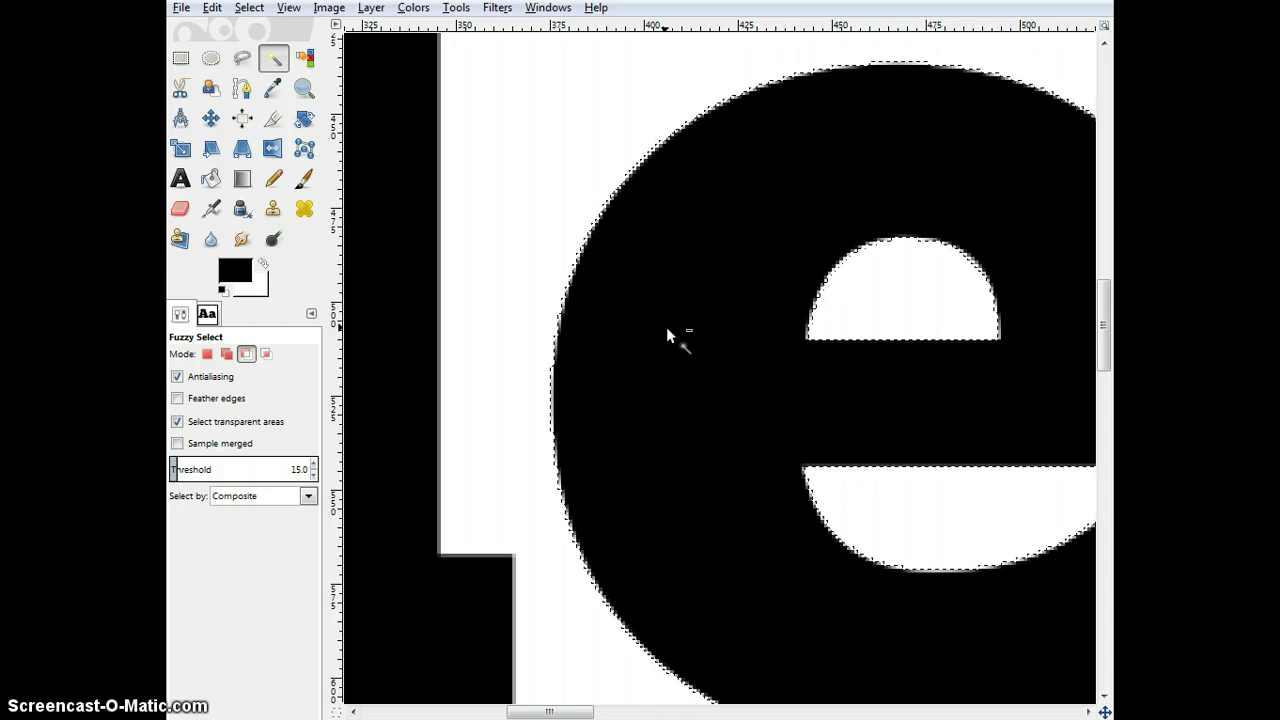
pyautogui.press('Delete')
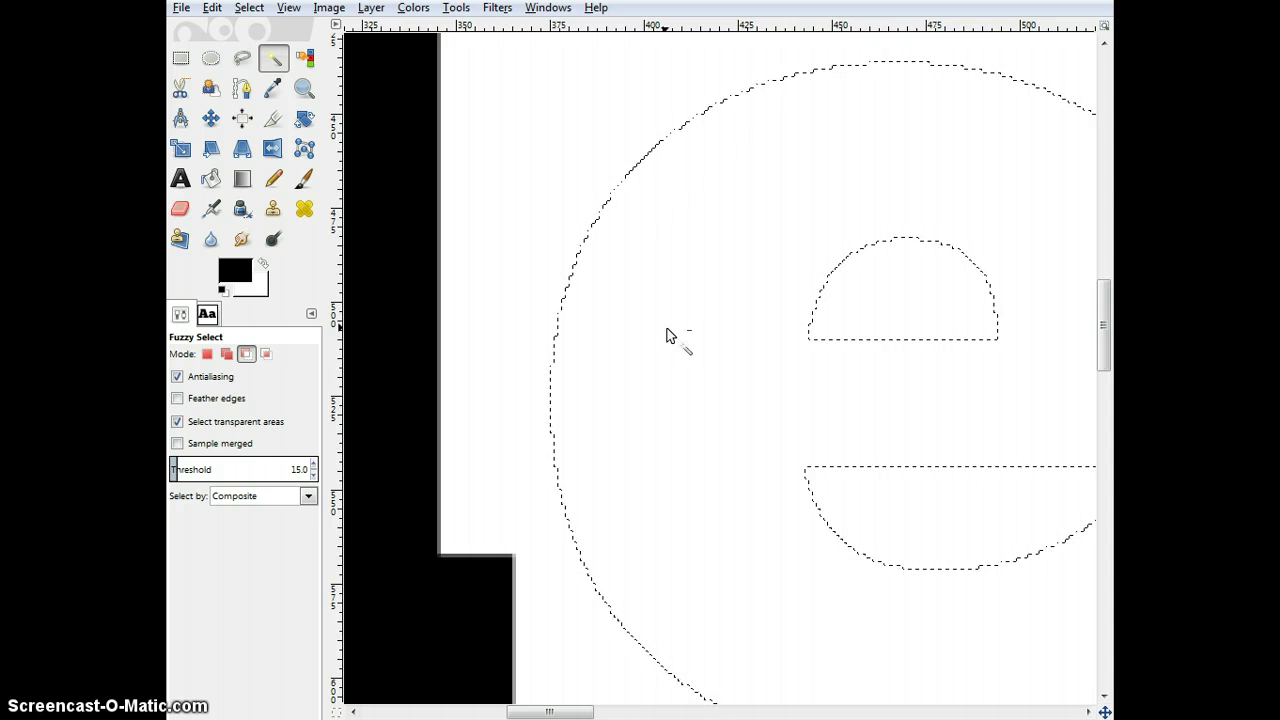
pyautogui.hotkey('ctrl', 'z')
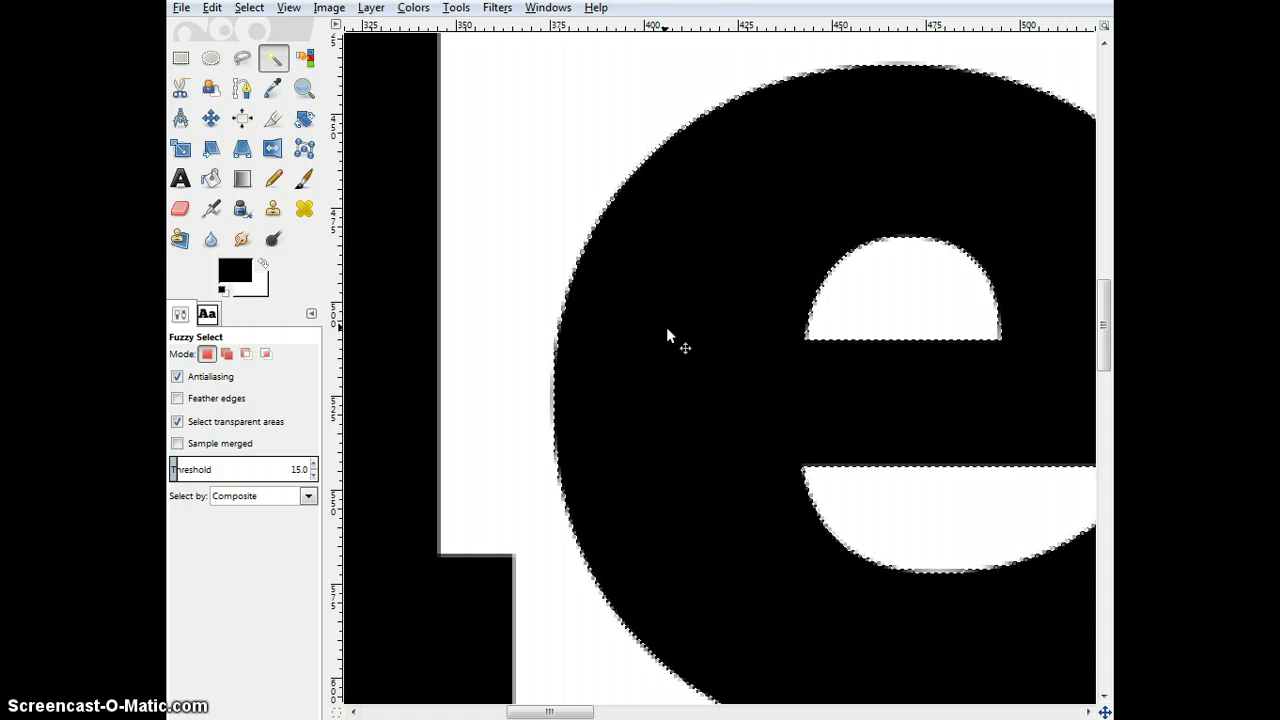
# - Move the e left against the H, anchor and nudge it, then deselect all
pyautogui.click(651, 349)
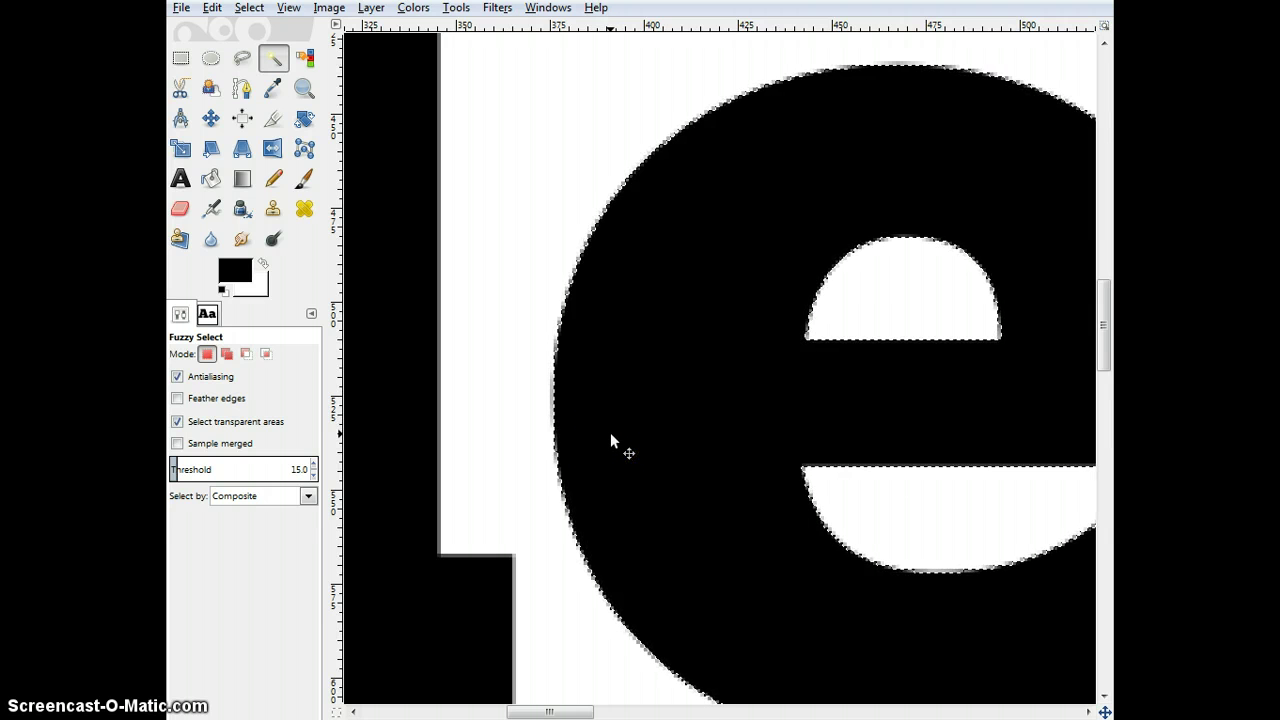
pyautogui.moveTo(611, 436); pyautogui.dragTo(575, 438)
pyautogui.hotkey('ctrl', ',')
pyautogui.hotkey('ctrl', ',')
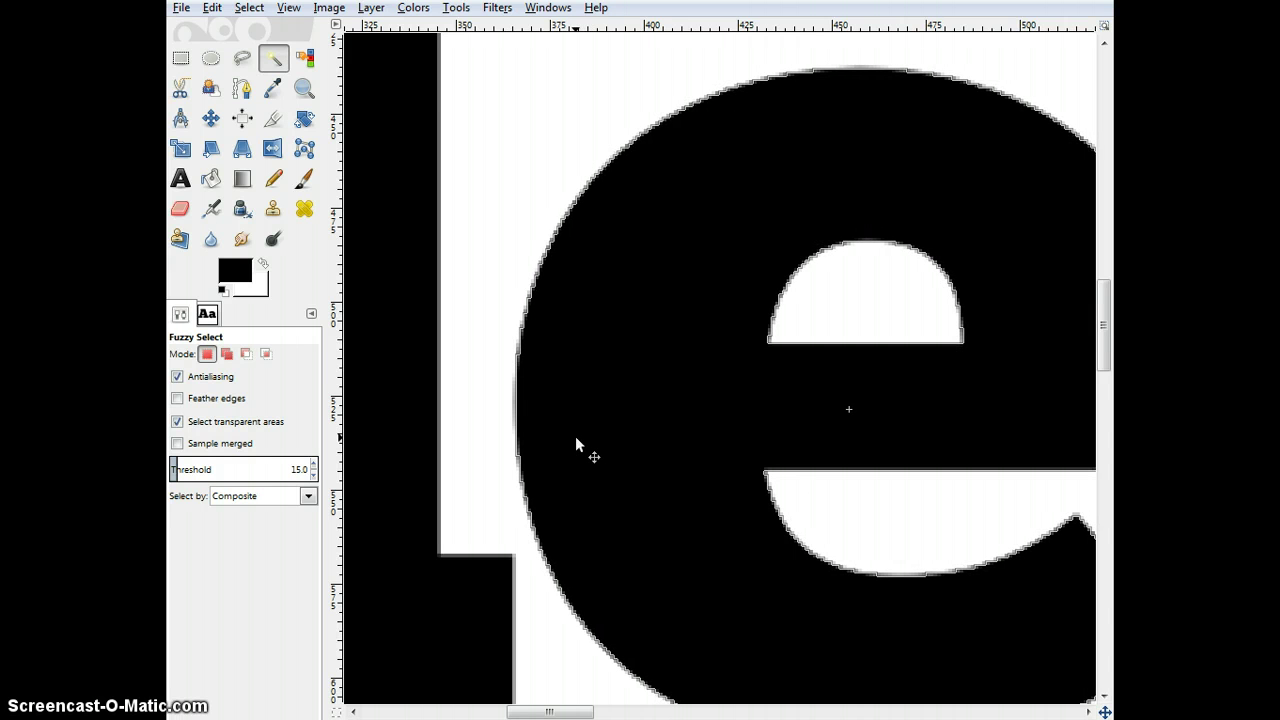
pyautogui.press('Up')
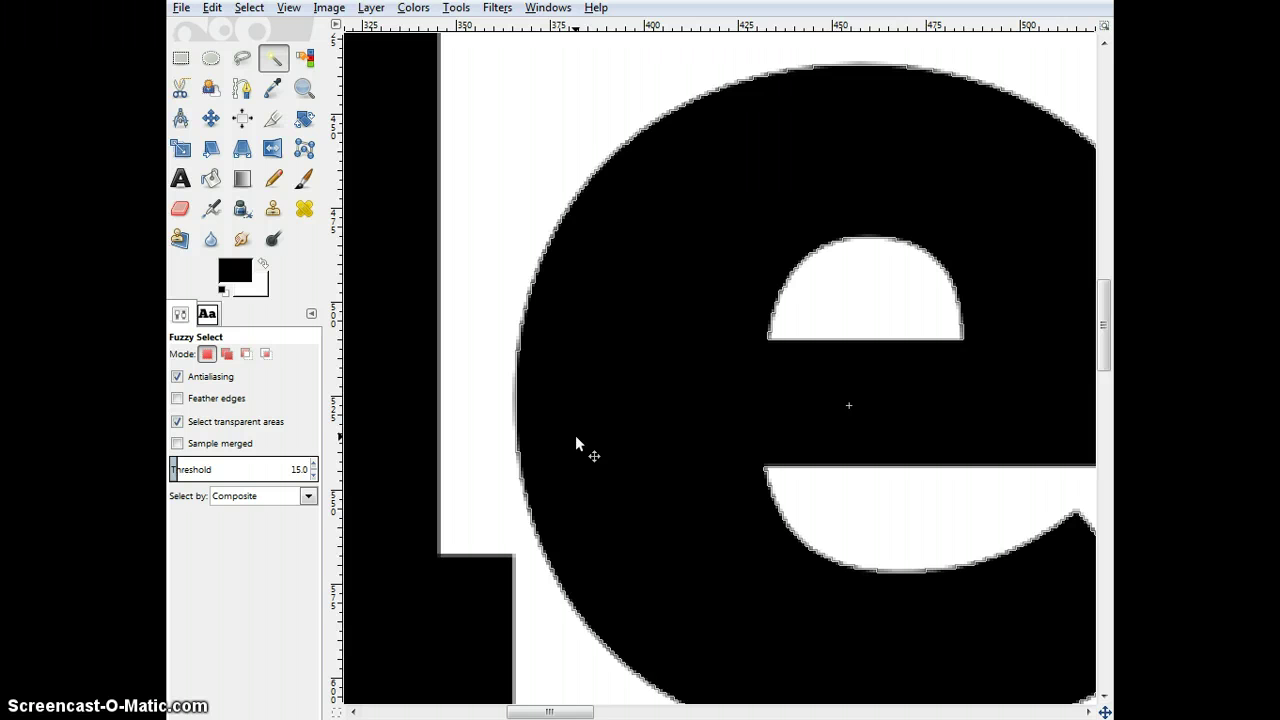
pyautogui.click(576, 443)
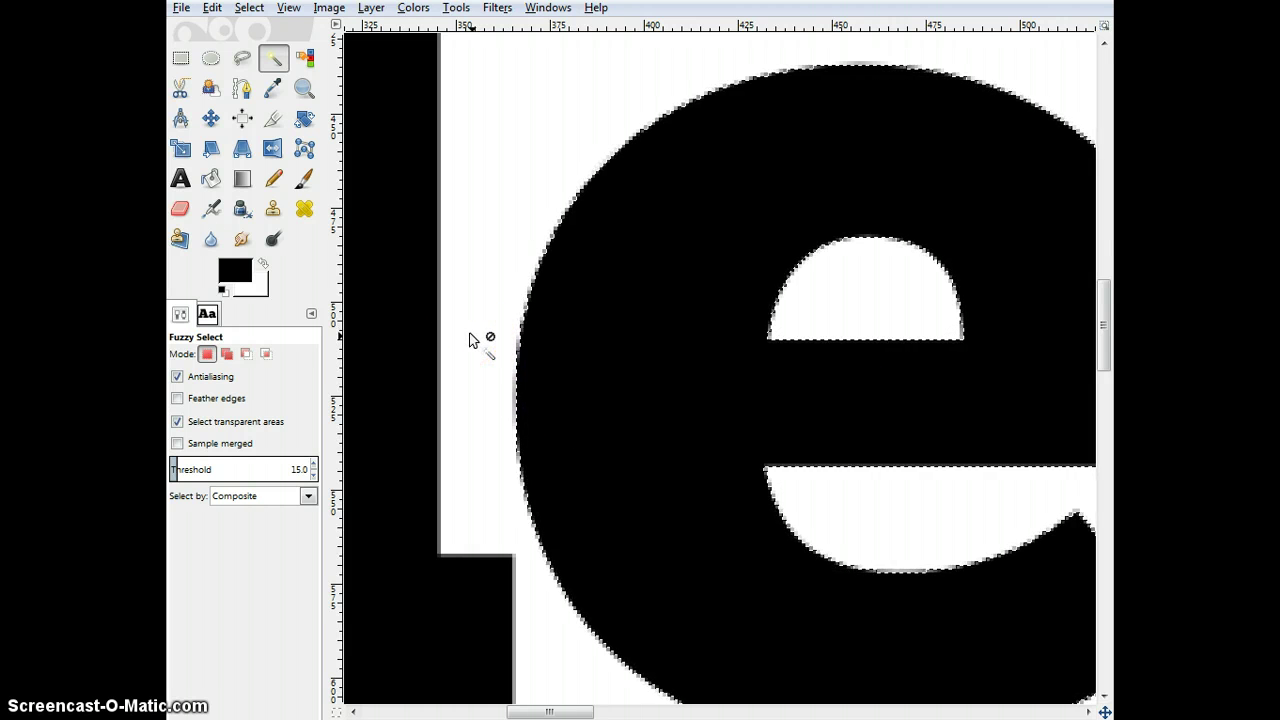
pyautogui.hotkey('ctrl', 'shift', 'a')
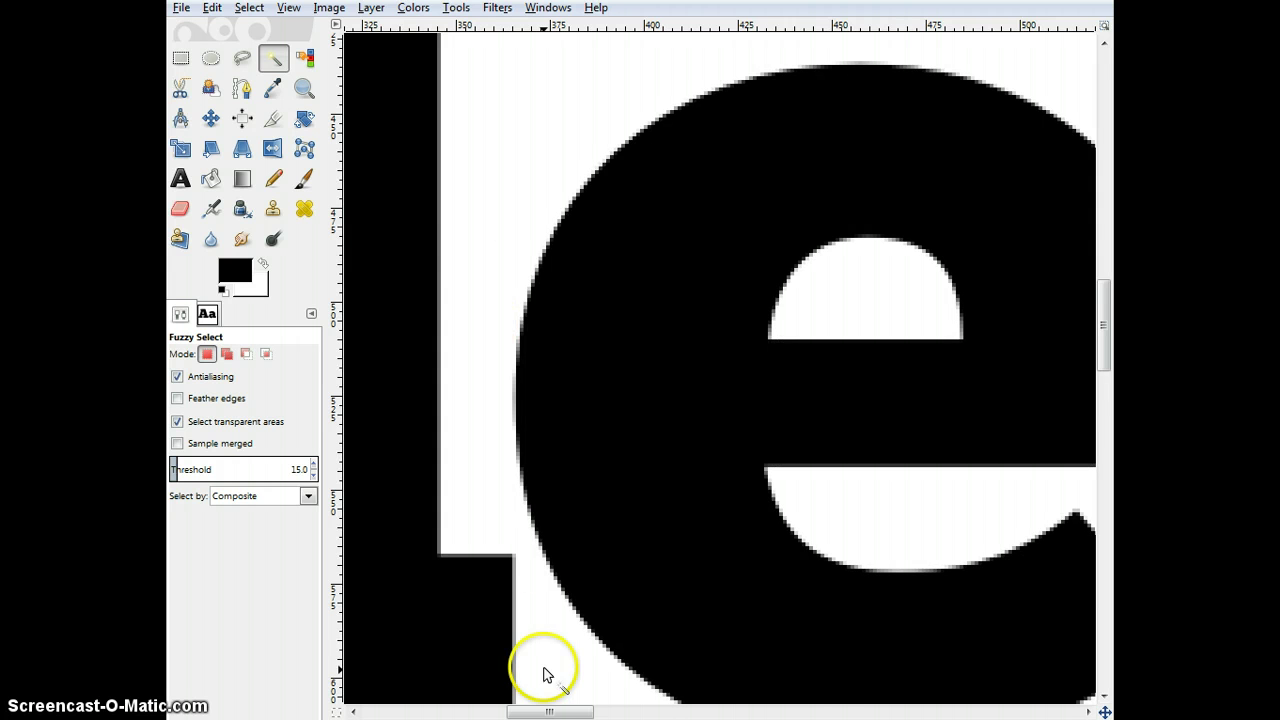
# - Measure the e–y gap with a thin 13×122 px rectangle selection
pyautogui.moveTo(545, 713); pyautogui.dragTo(615, 713)
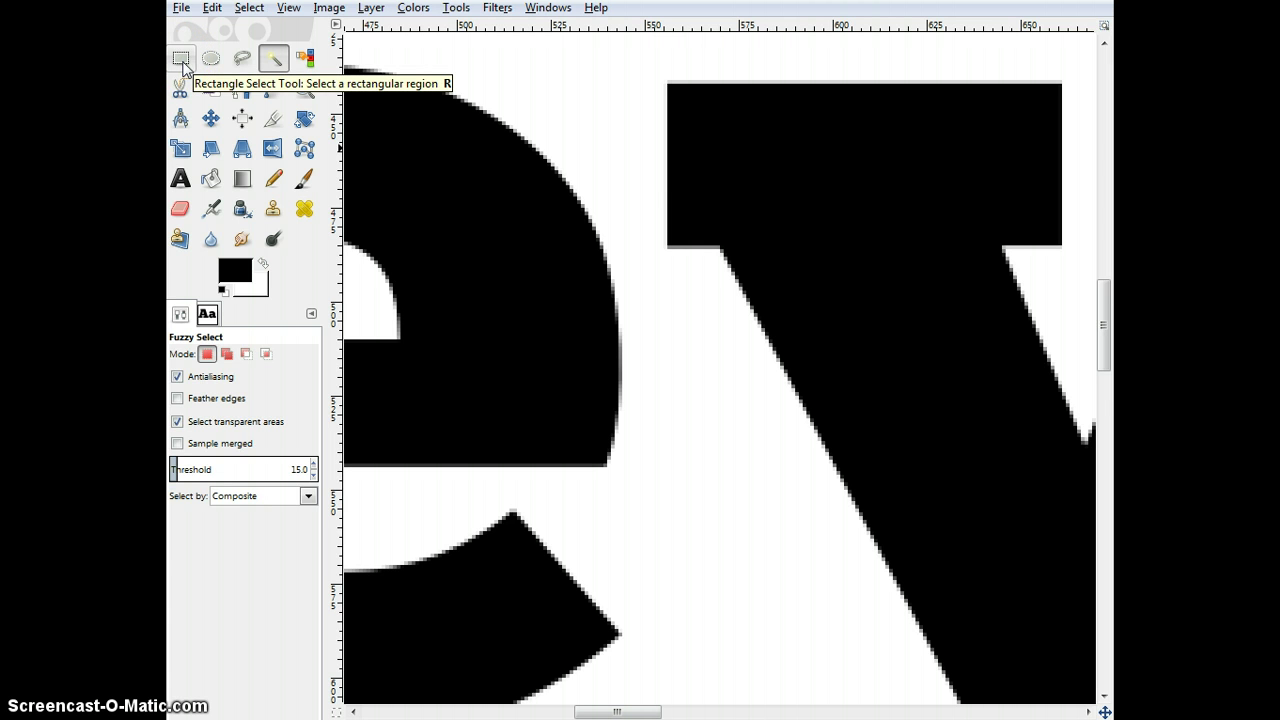
pyautogui.click(181, 62)
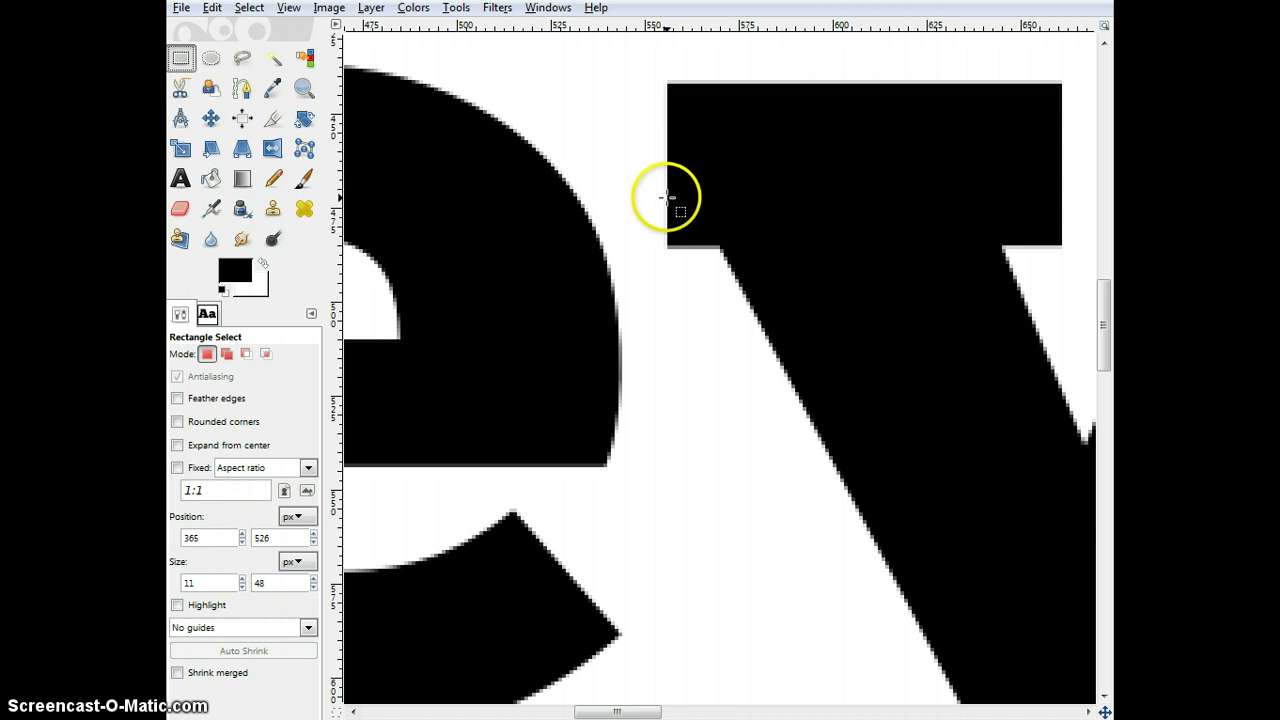
pyautogui.moveTo(666, 197); pyautogui.dragTo(621, 432)
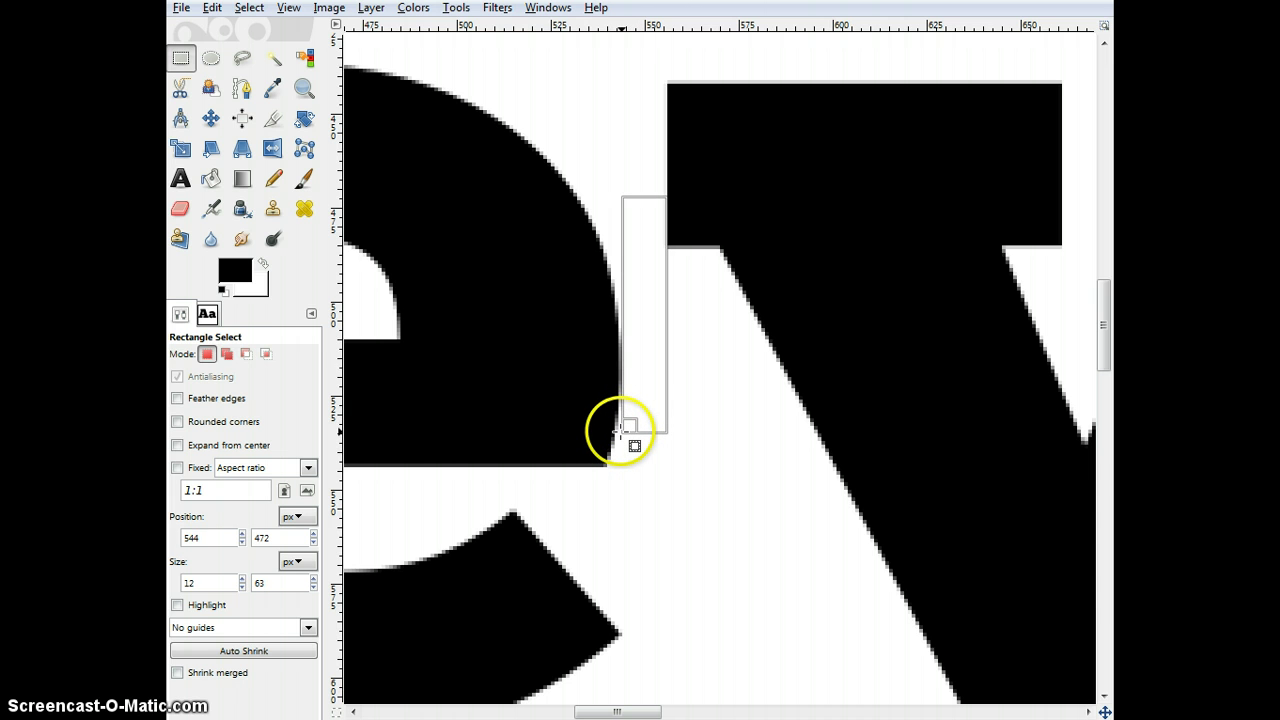
pyautogui.moveTo(621, 432)
pyautogui.mouseDown()
pyautogui.moveTo(631, 543)
pyautogui.moveTo(619, 651)
pyautogui.mouseUp()
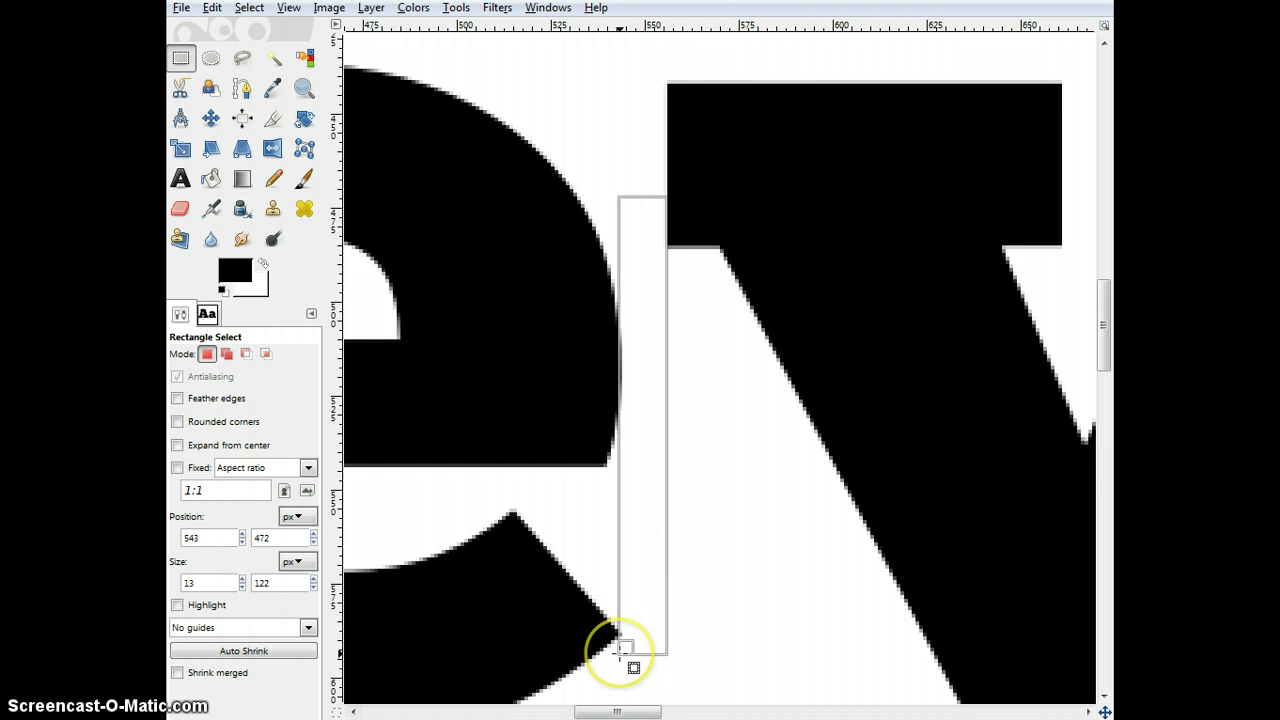
pyautogui.moveTo(619, 651); pyautogui.dragTo(620, 652)
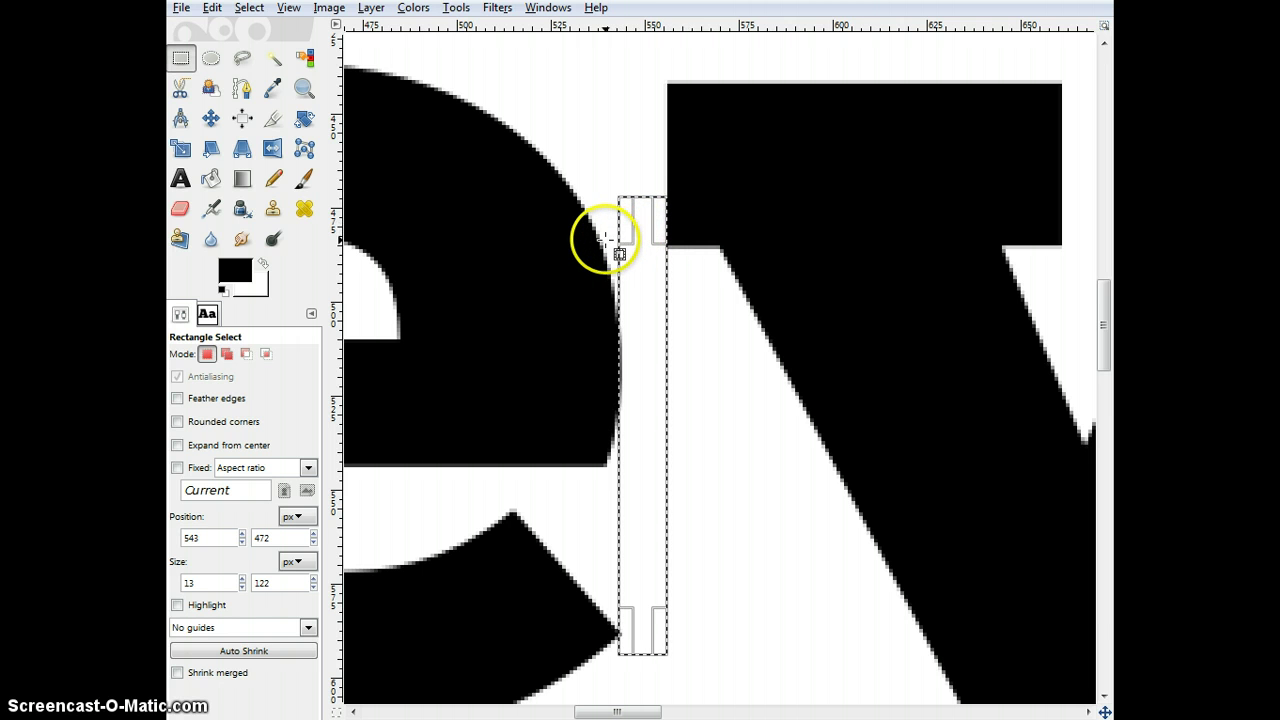
# - Fuzzy-select the y letter, undoing an accidental delete of it
pyautogui.click(271, 64)
pyautogui.click(744, 213)
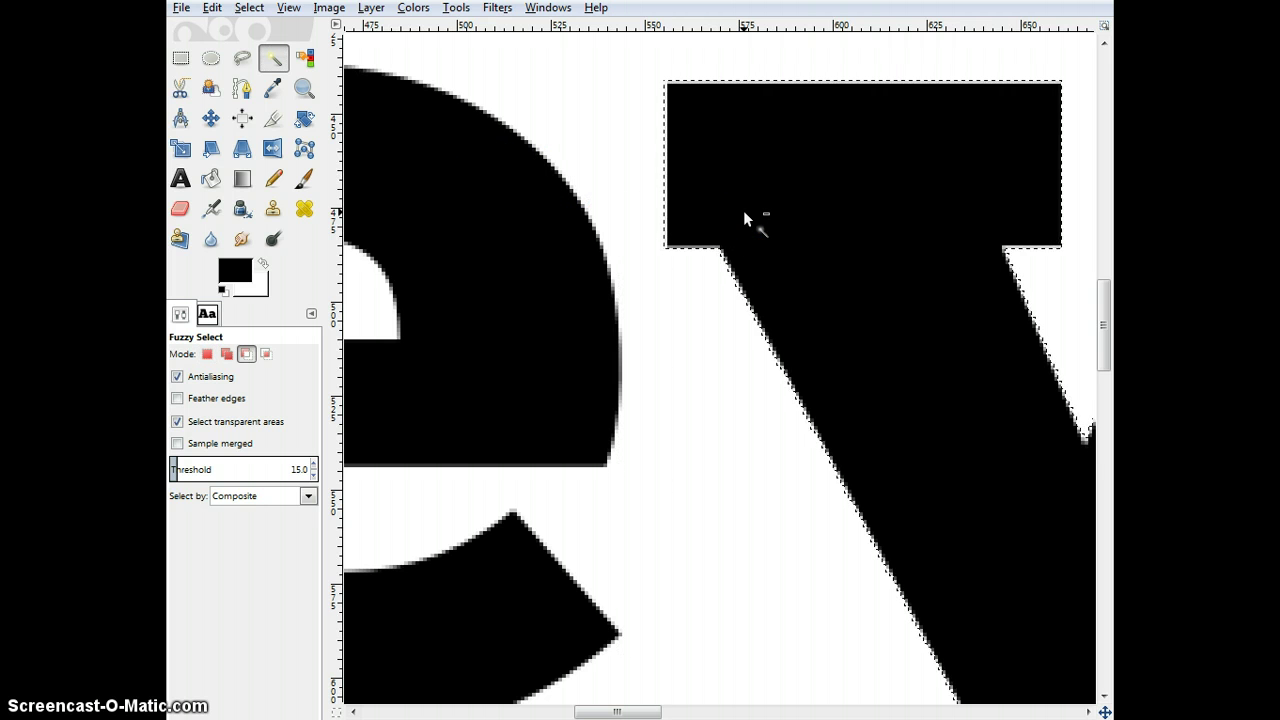
pyautogui.press('Delete')
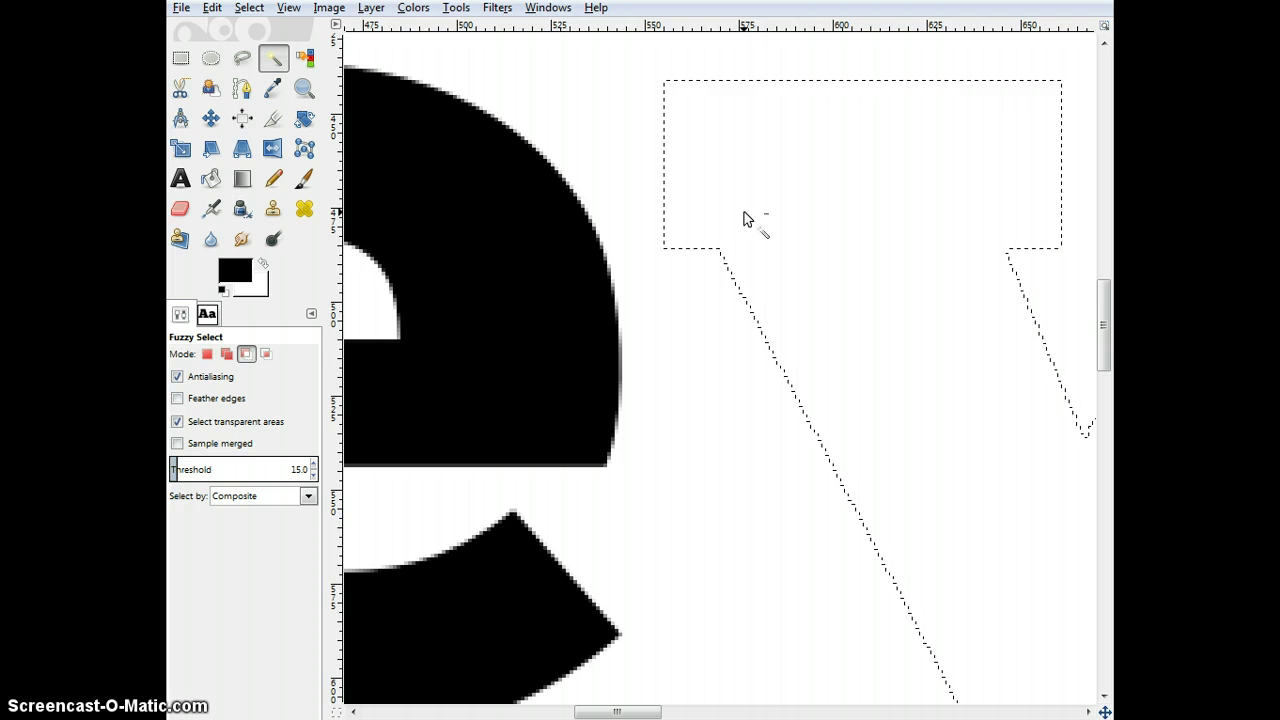
pyautogui.hotkey('ctrl', 'z')
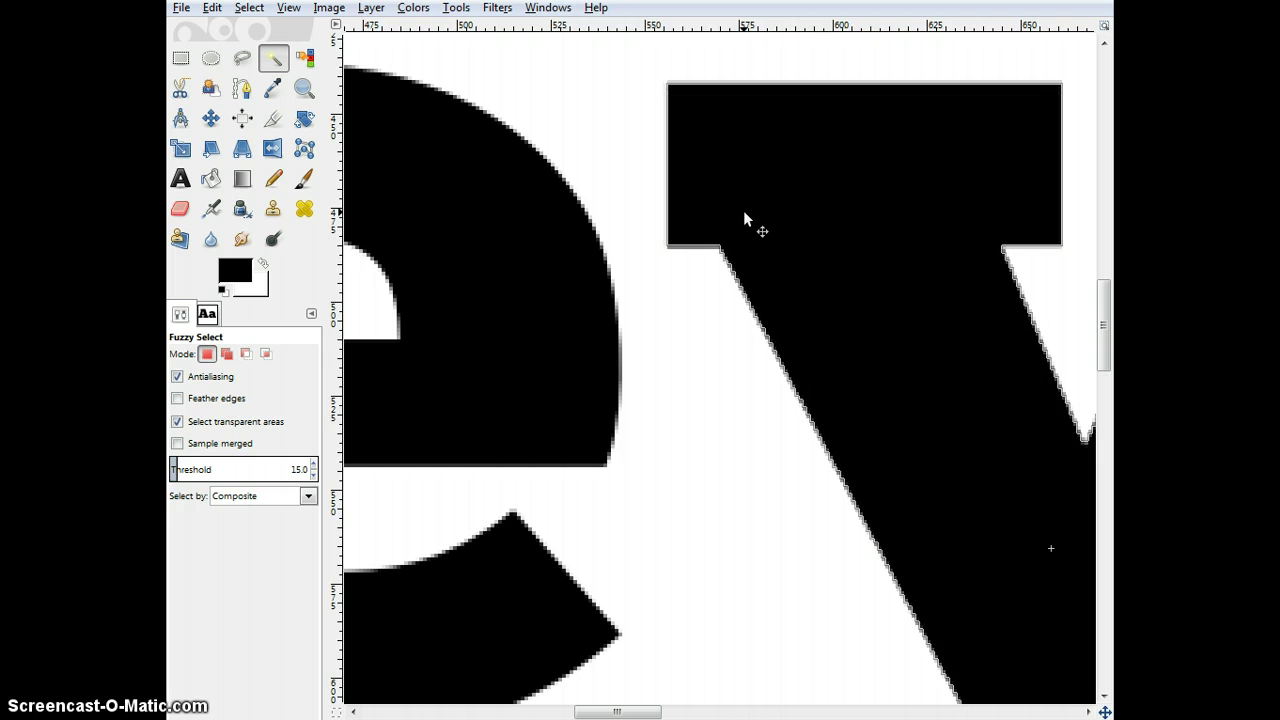
# - Drag the y left until it touches the e and anchor it in place
pyautogui.moveTo(744, 212); pyautogui.dragTo(700, 213)
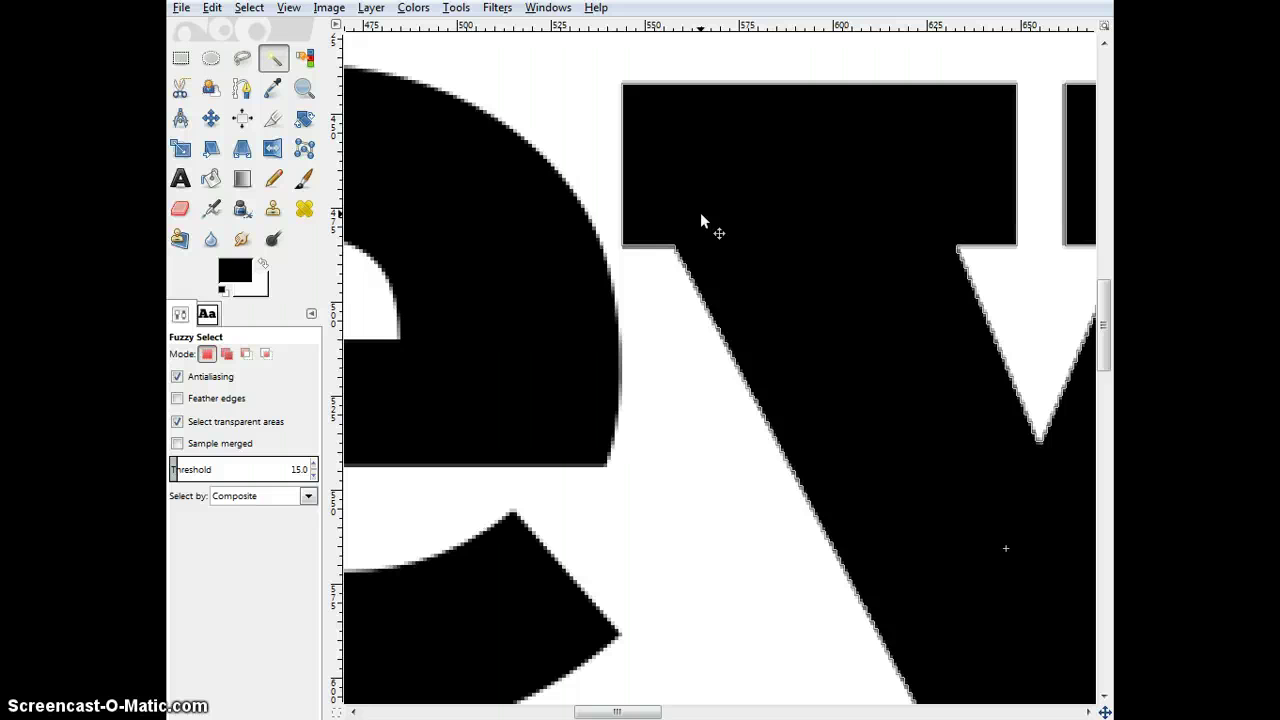
pyautogui.click(701, 215)
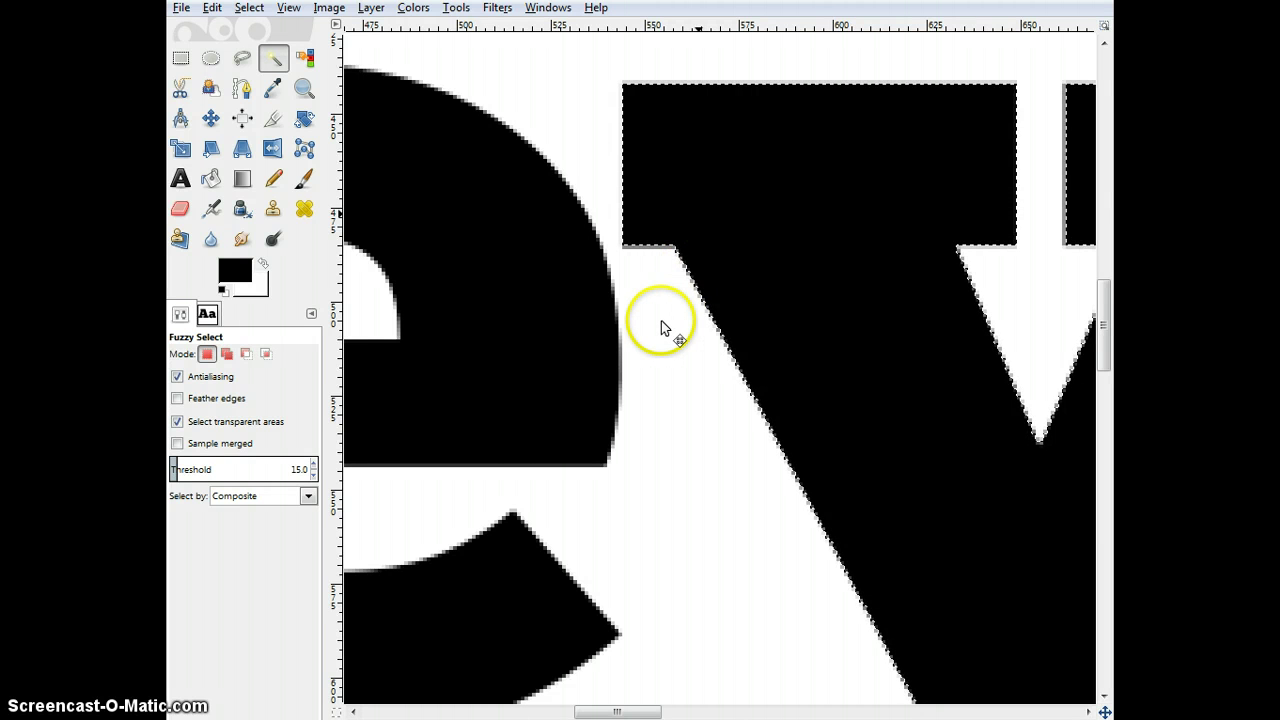
pyautogui.moveTo(661, 320); pyautogui.dragTo(657, 388)
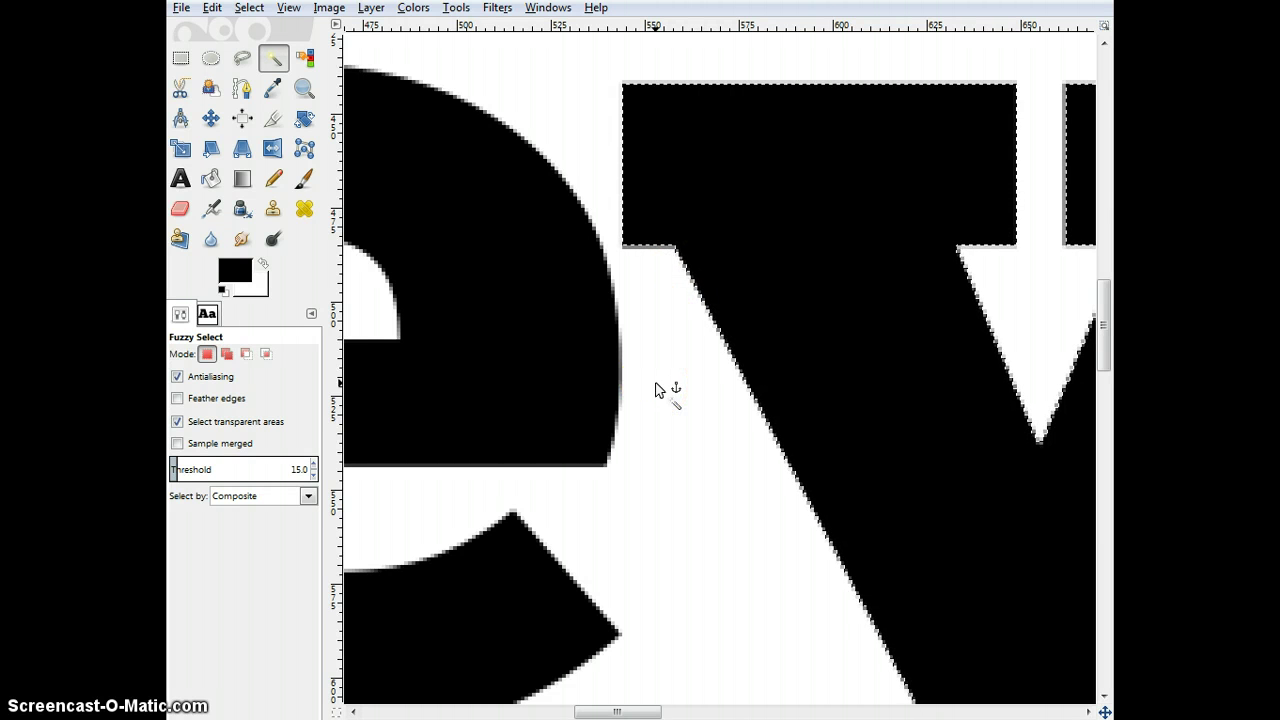
pyautogui.click(656, 388)
pyautogui.moveTo(655, 375)
pyautogui.mouseDown()
pyautogui.moveTo(641, 279)
pyautogui.moveTo(620, 378)
pyautogui.moveTo(624, 218)
pyautogui.moveTo(617, 358)
pyautogui.mouseUp()
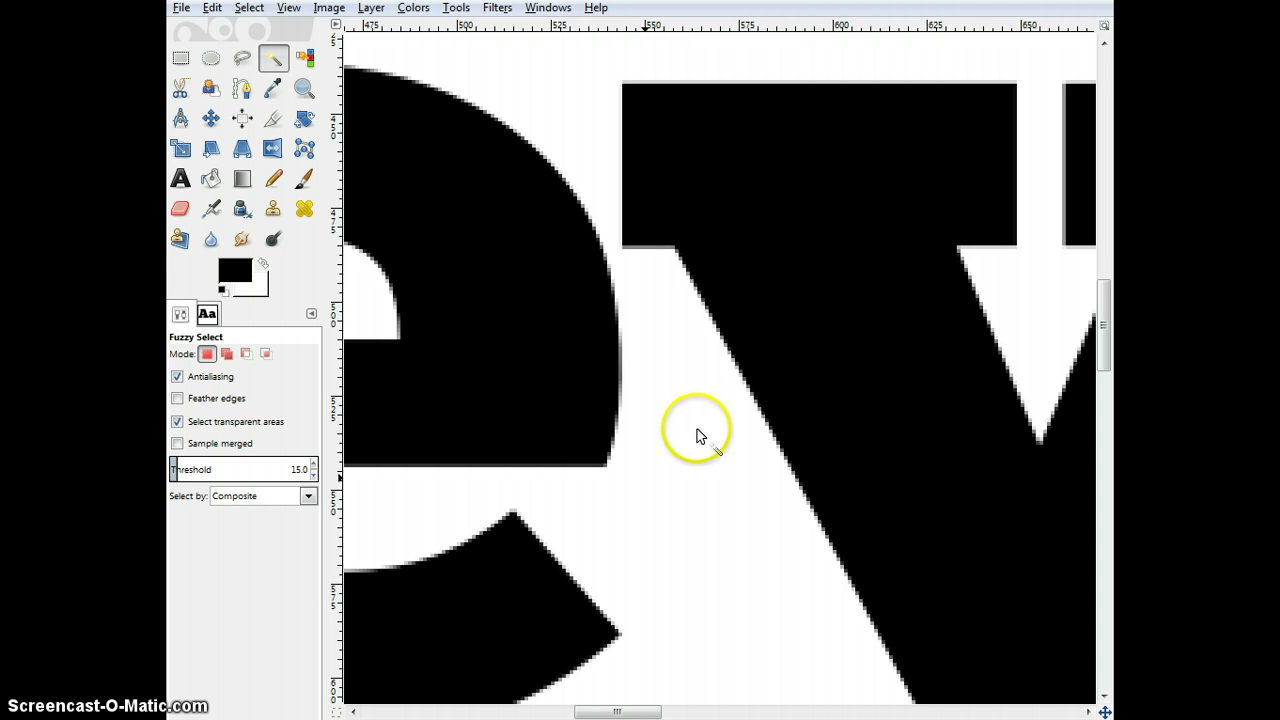
# - Zoom out and autocrop the image tightly around 'Hey'
pyautogui.scroll(-2, 618, 298)
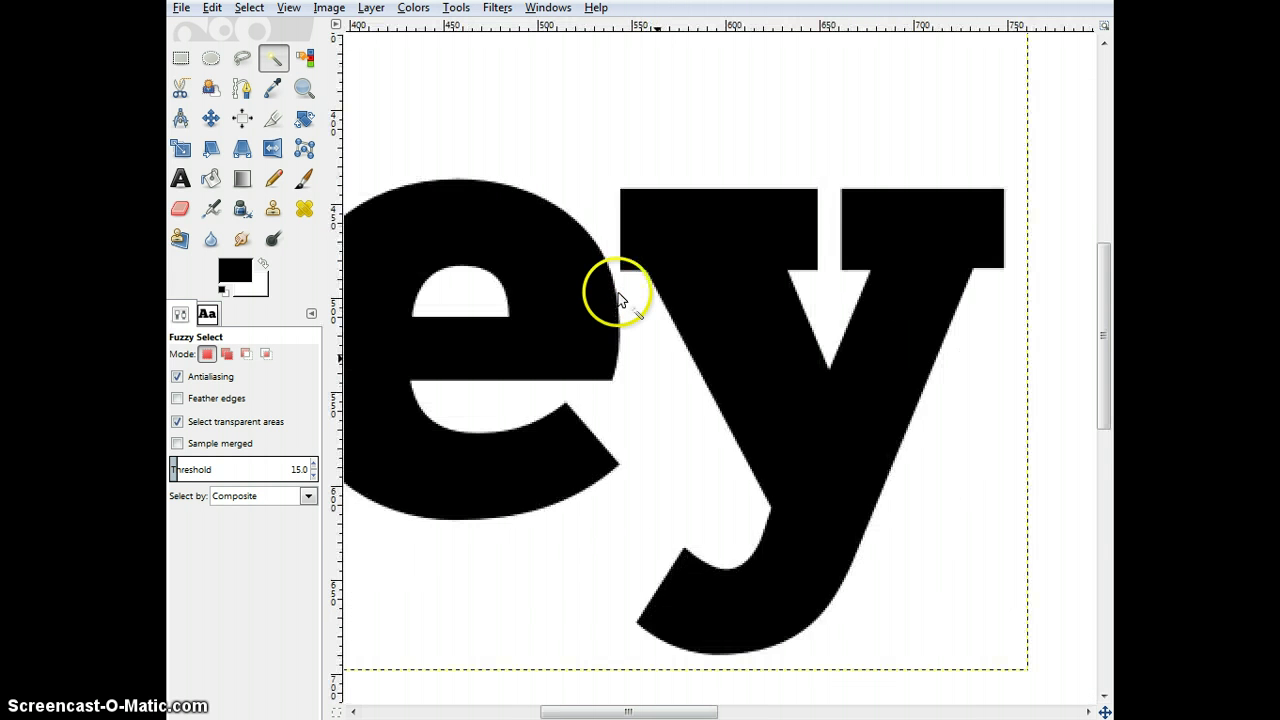
pyautogui.scroll(-1, 618, 298)
pyautogui.scroll(-1, 618, 298)
pyautogui.scroll(-1, 618, 298)
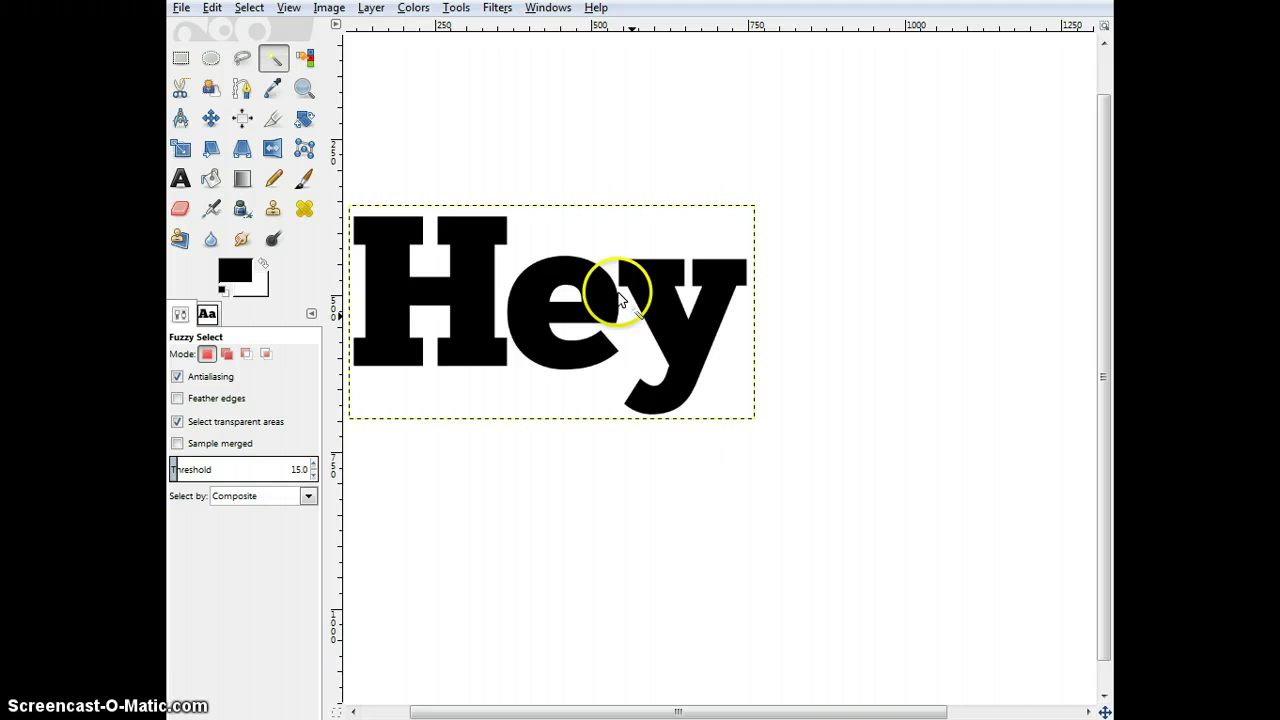
pyautogui.click(327, 10)
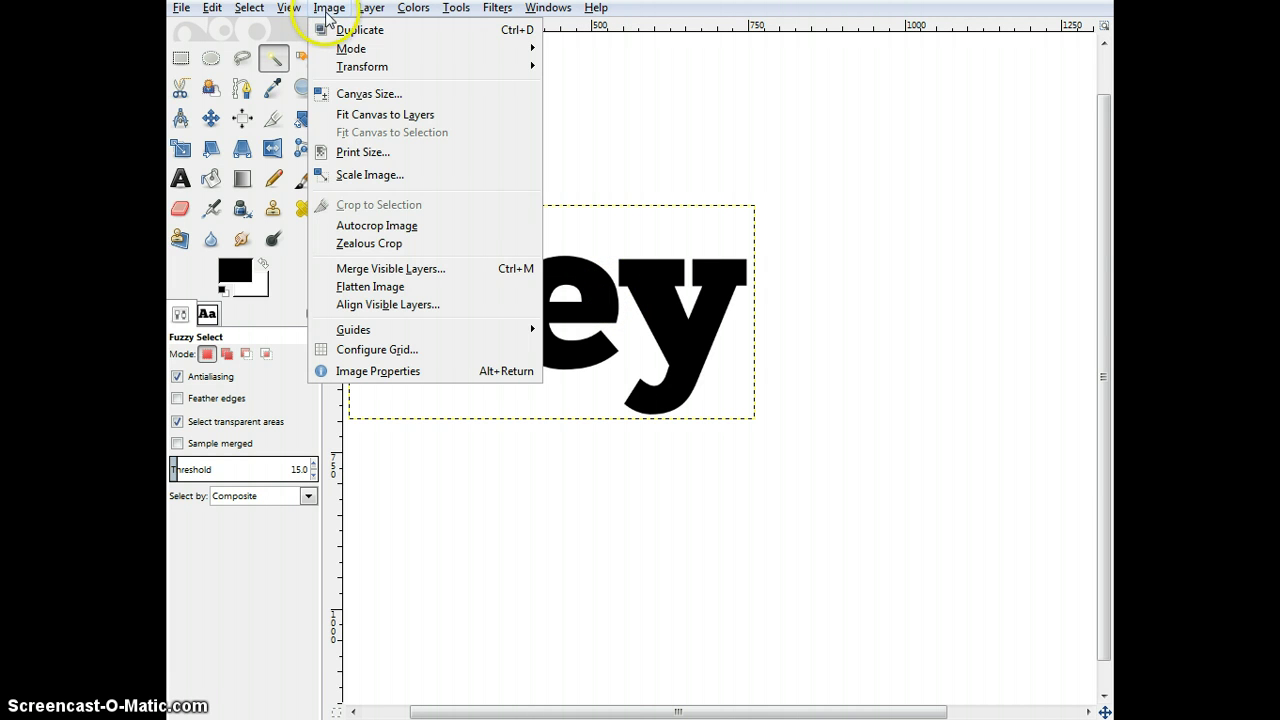
pyautogui.click(370, 228)
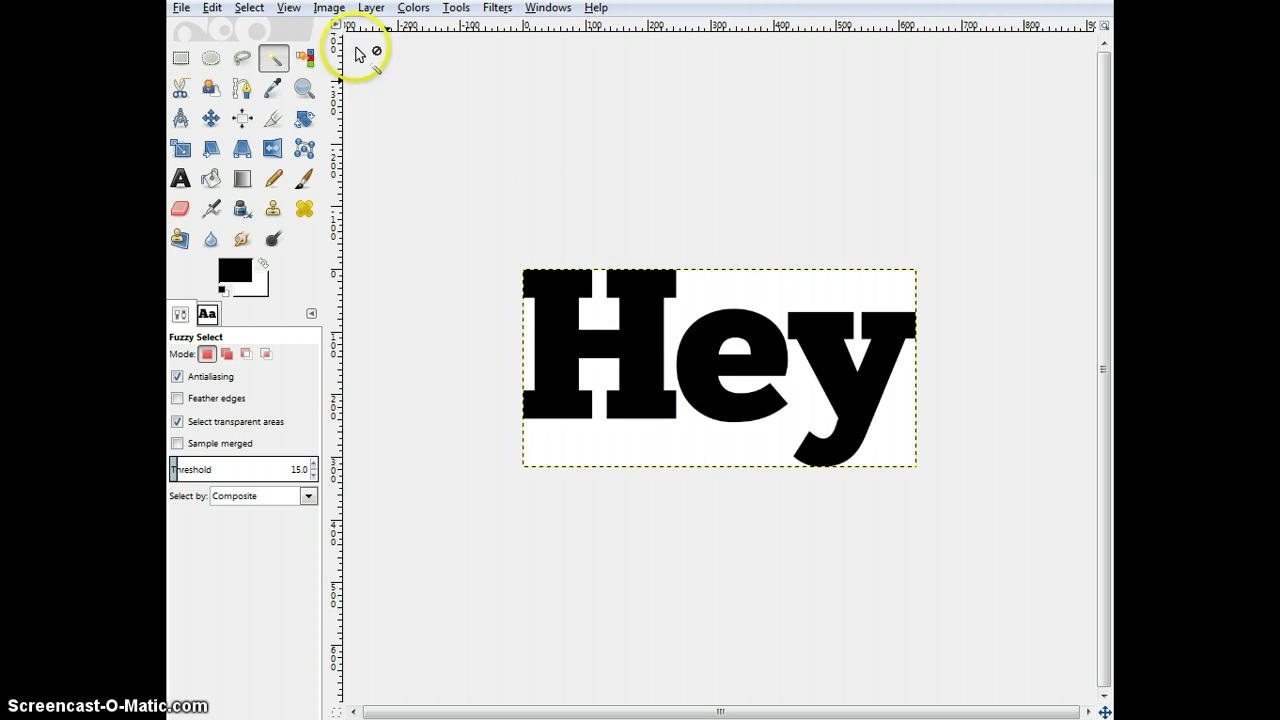
# - Resize the canvas to 629×488 px (height 317/.65) with 'Hey' centred vertically
pyautogui.click(326, 9)
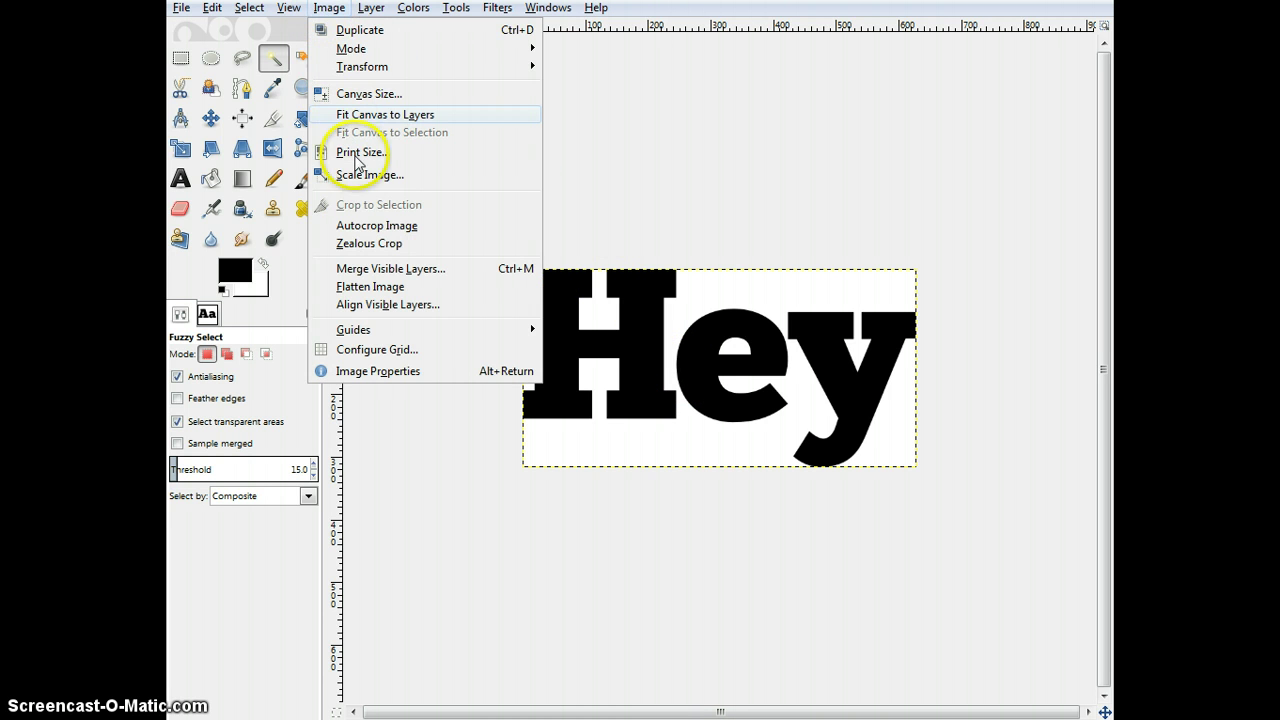
pyautogui.click(378, 98)
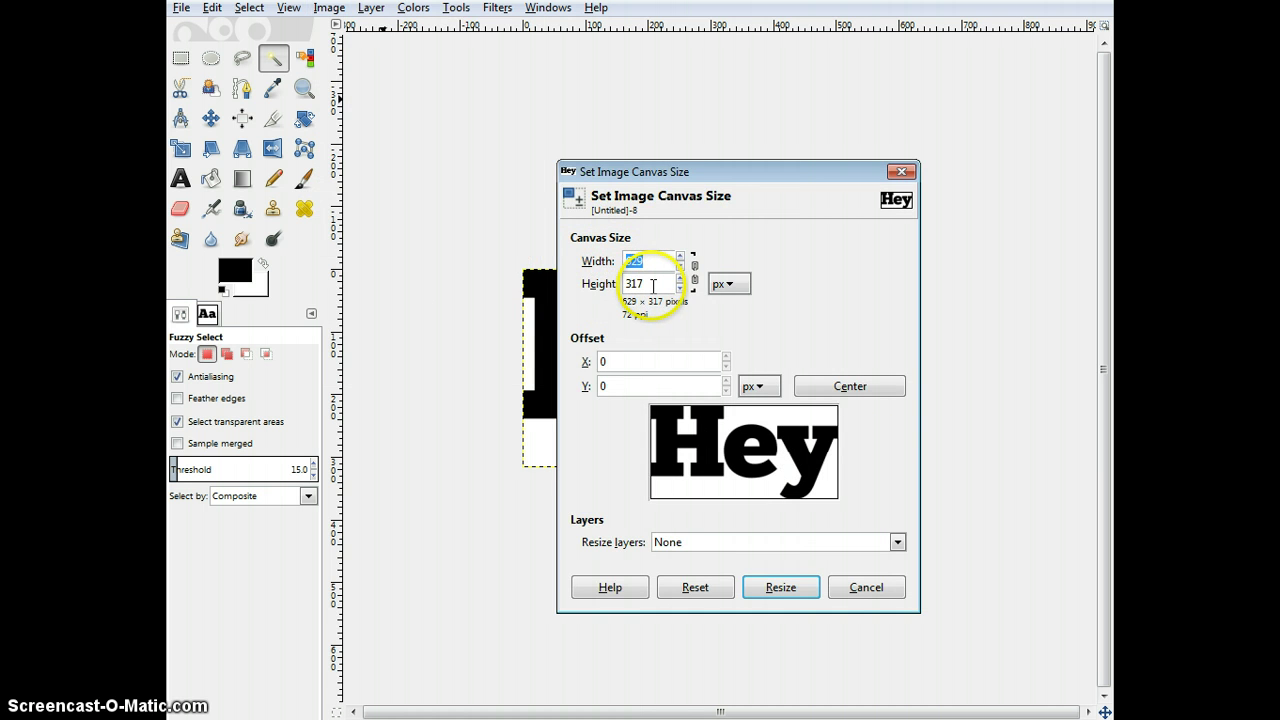
pyautogui.click(654, 285)
pyautogui.write('/.65')
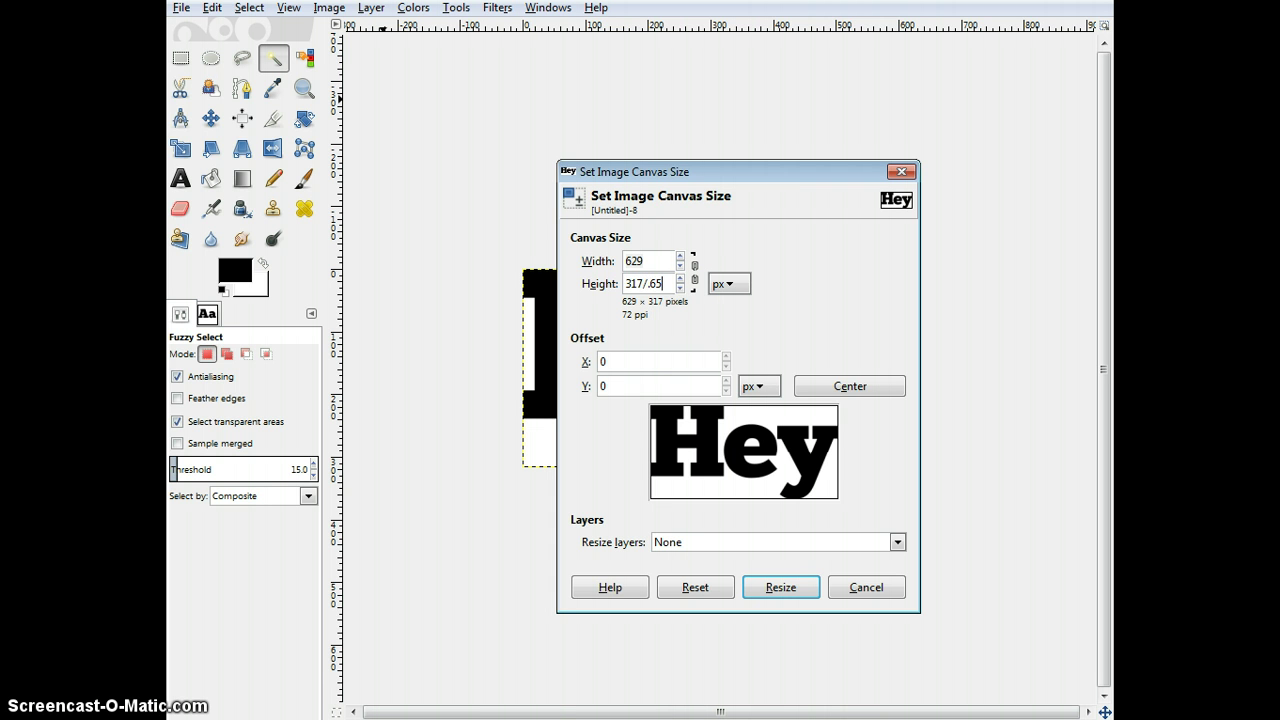
pyautogui.click(850, 386)
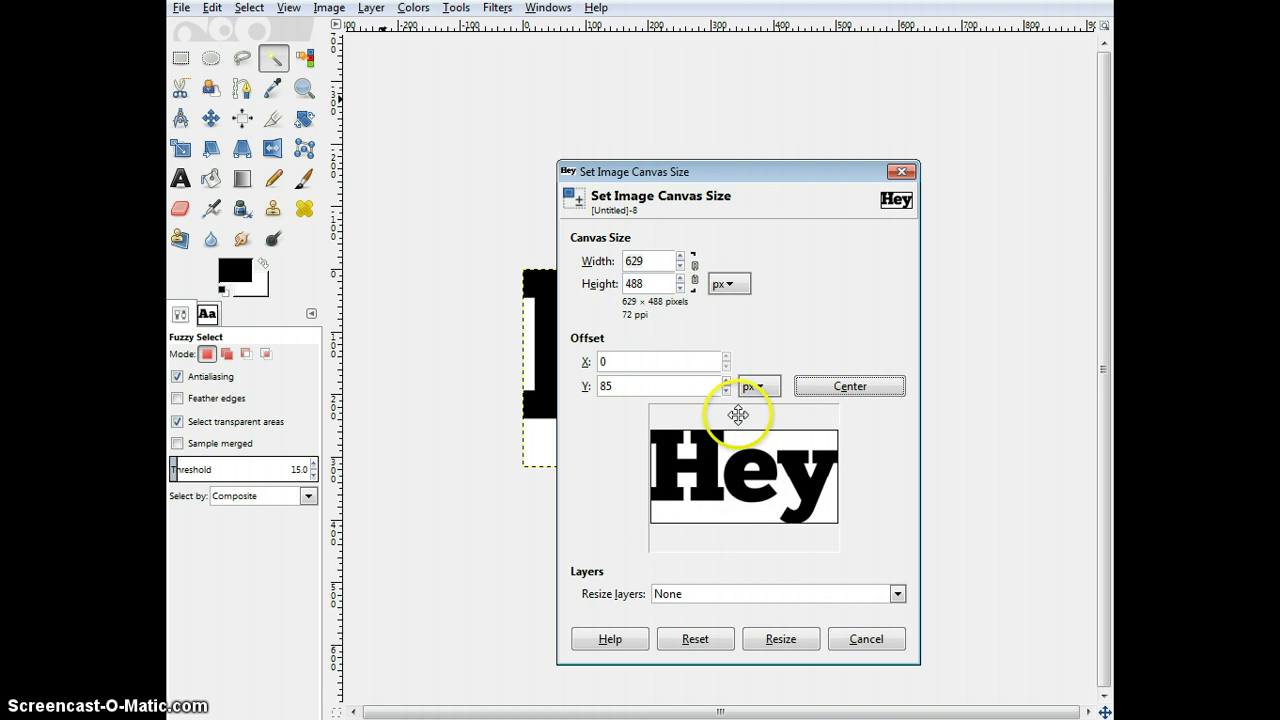
pyautogui.click(781, 639)
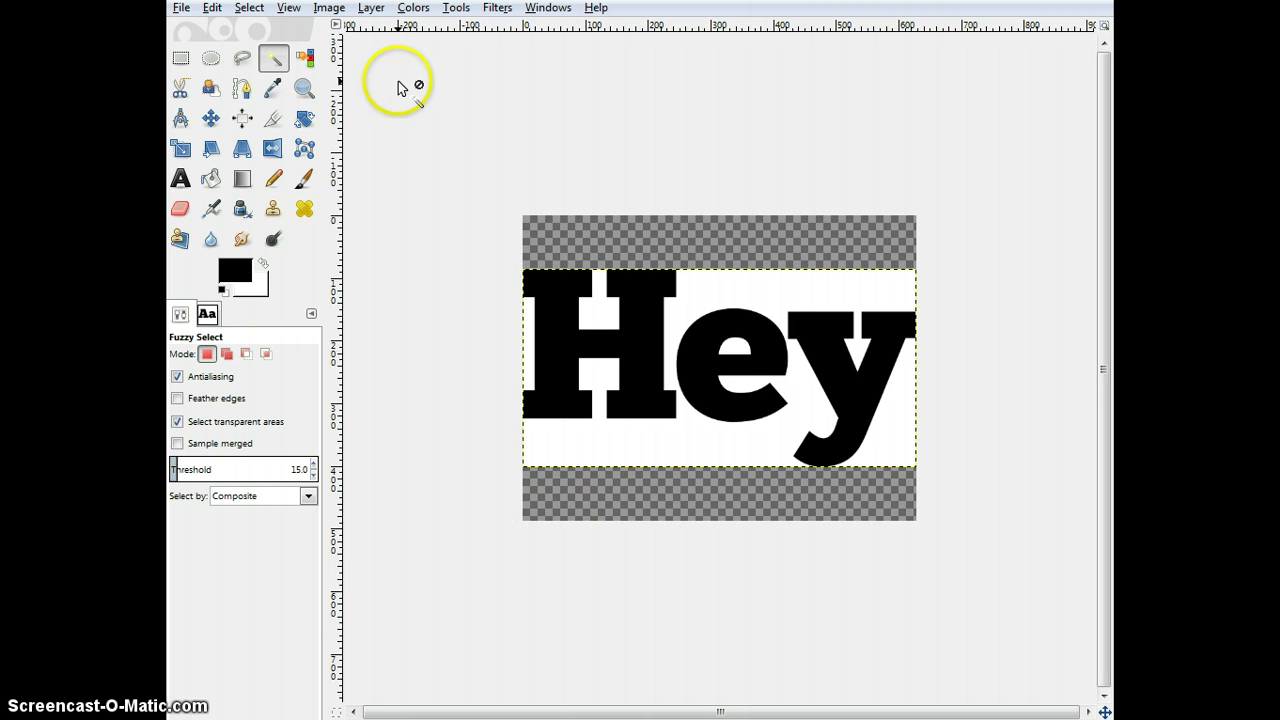
# - Use Image > Flatten Image to fill the transparent bands with white
pyautogui.click(331, 9)
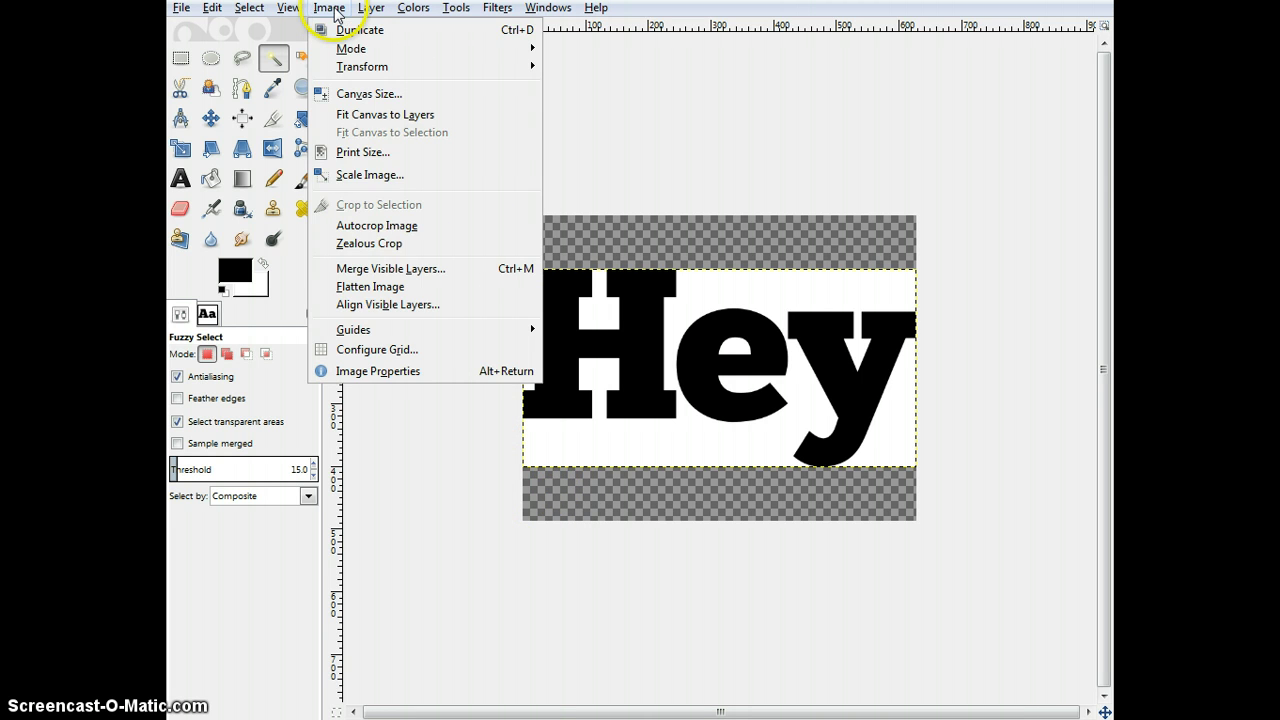
pyautogui.click(370, 287)
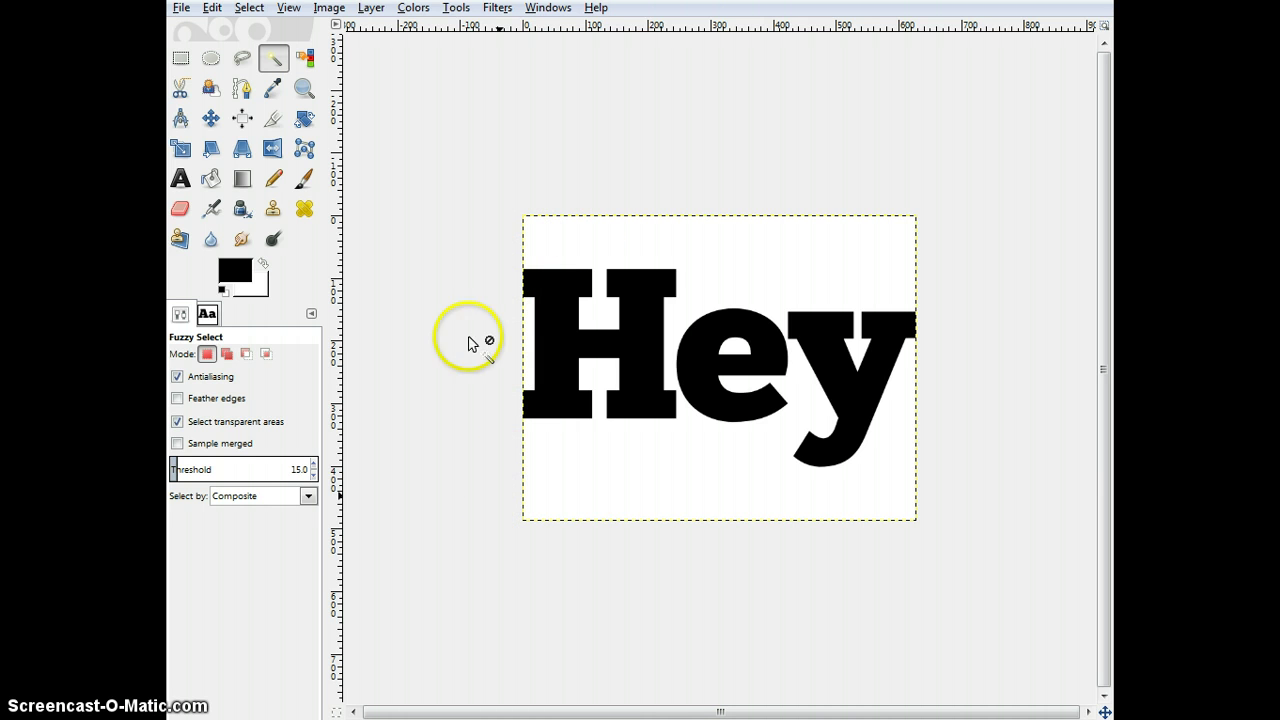
# - Export the image as Hey.png, accepting the default PNG options
pyautogui.click(180, 9)
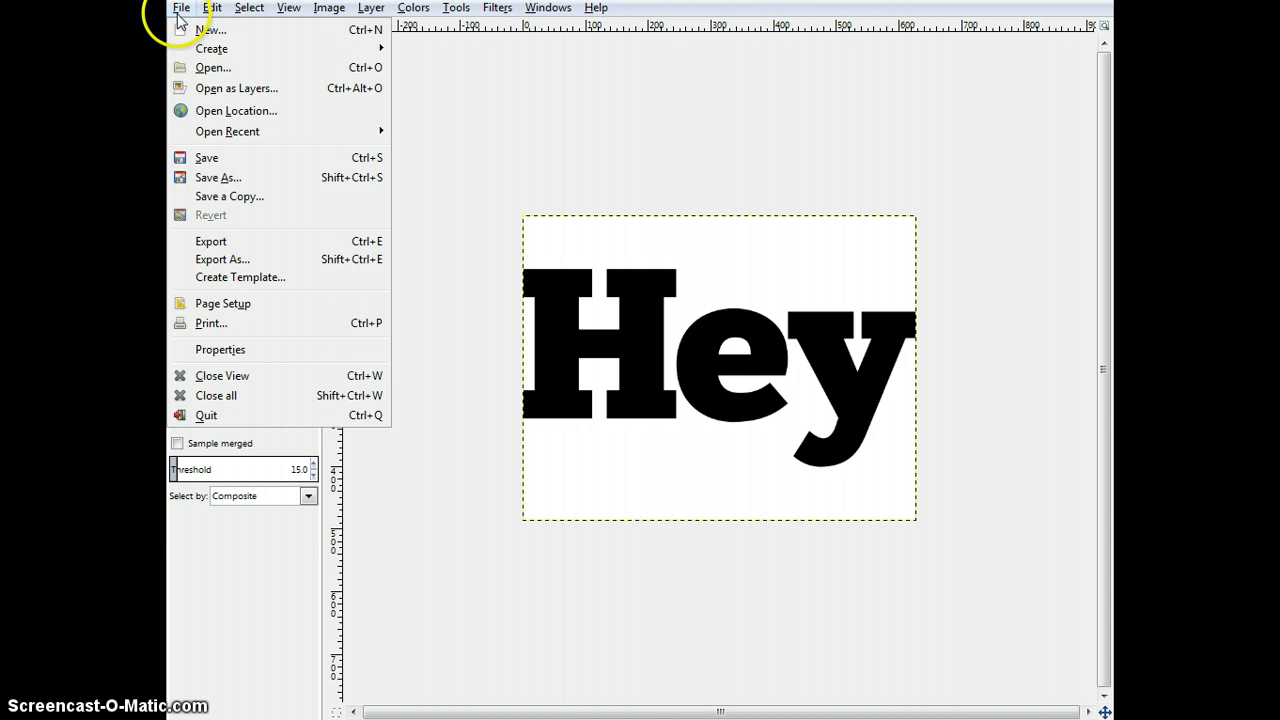
pyautogui.click(222, 258)
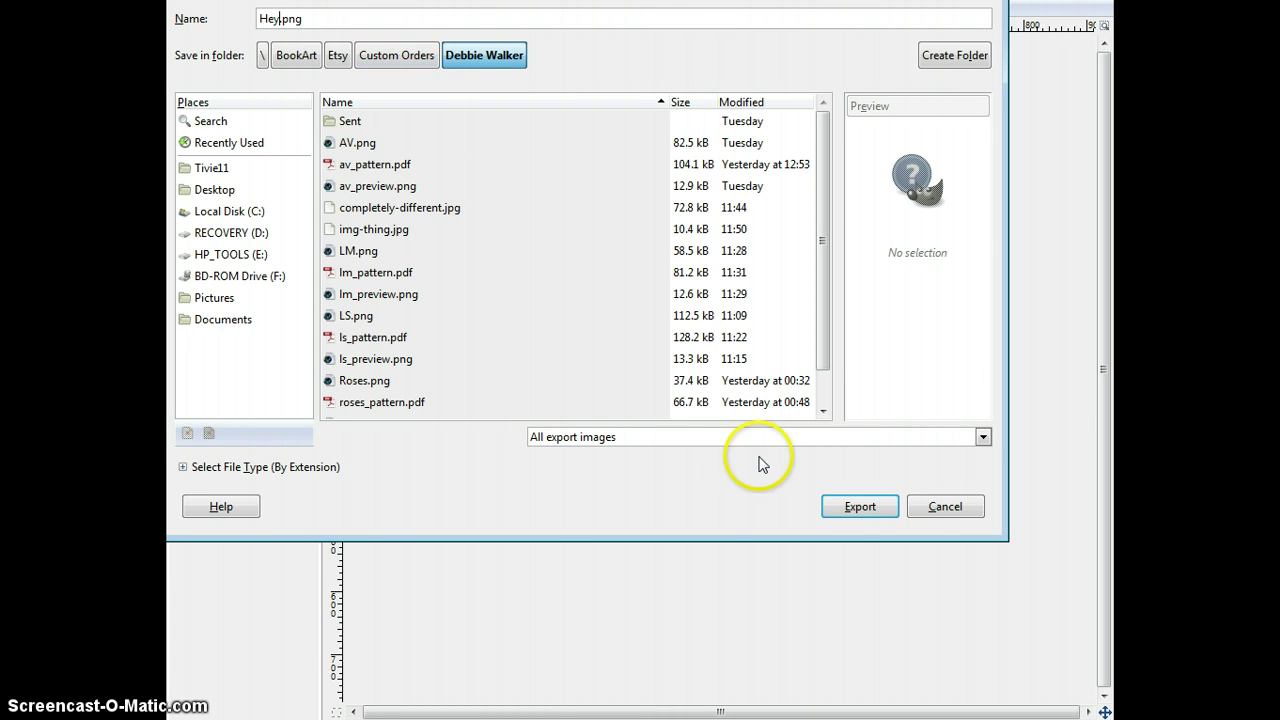
pyautogui.click(842, 502)
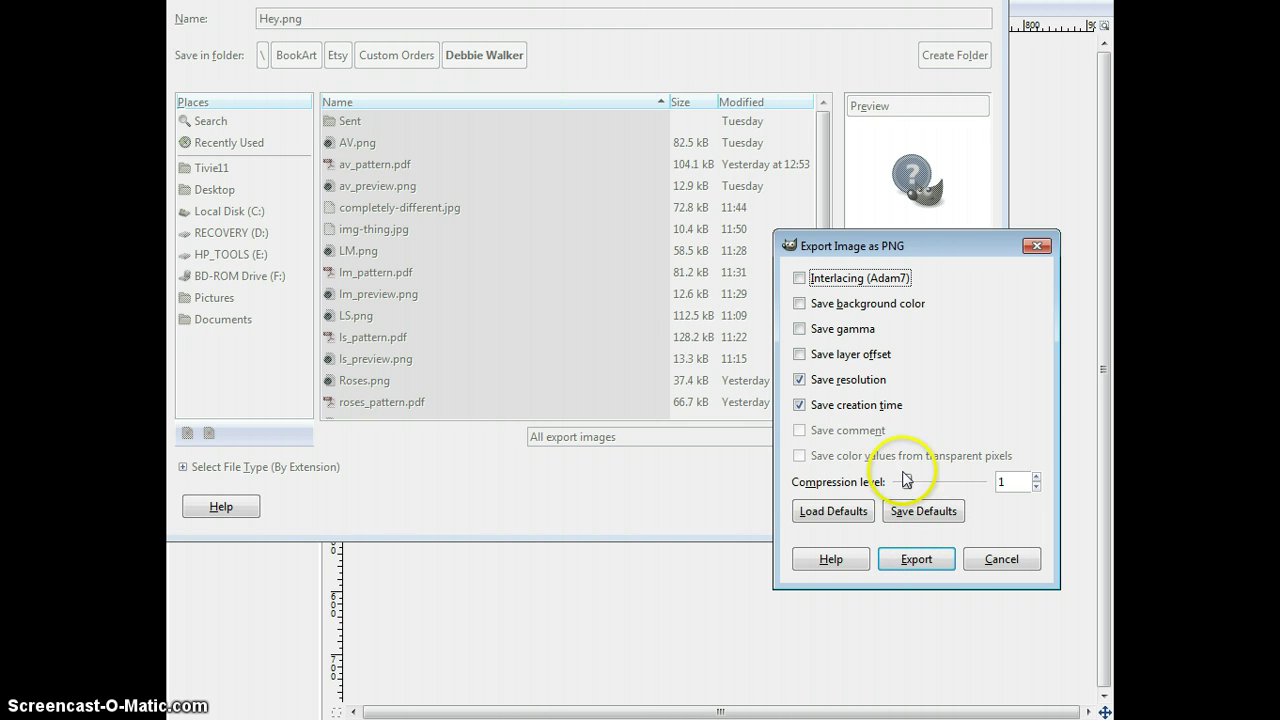
pyautogui.click(927, 563)
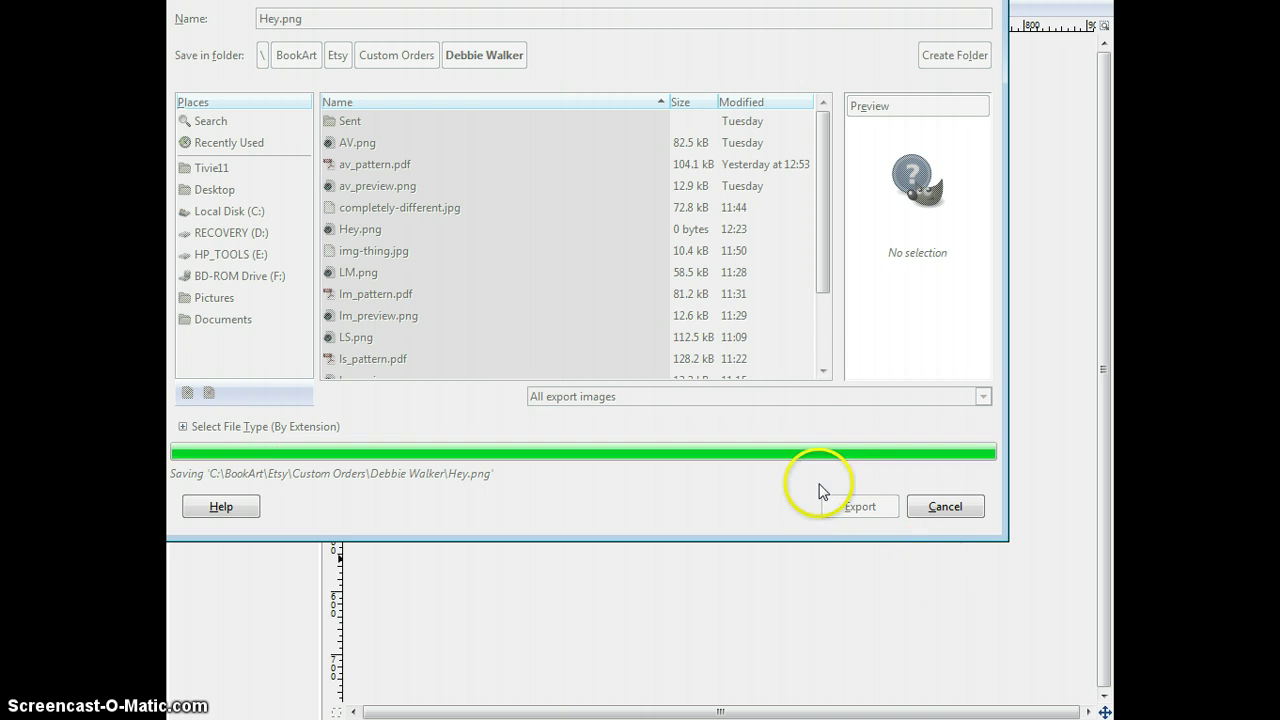